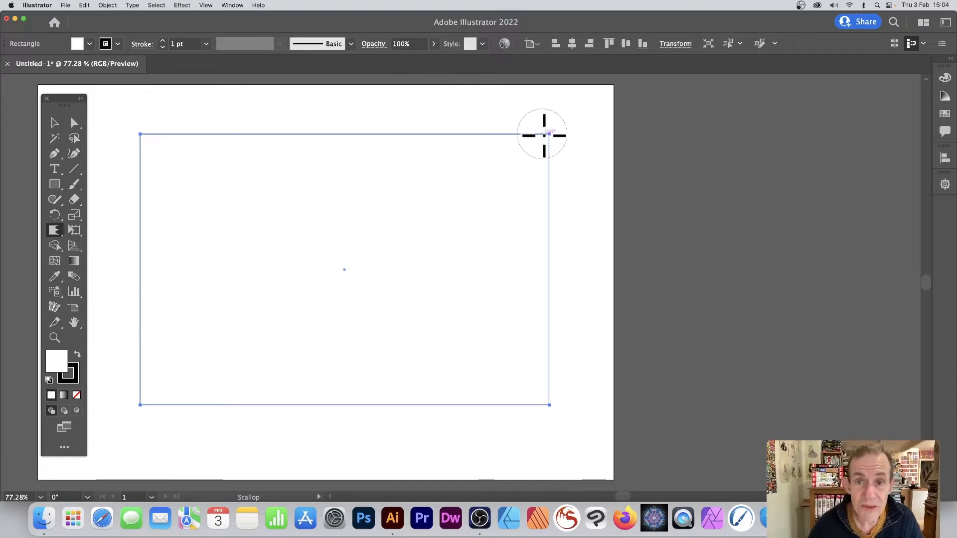
- Set the Scallop tool's global brush dimensions to 20 cm wide and 20 cm high
drag(545, 133, 334, 134)
mouse_move(20, 0)
mouse_down()
mouse_move(22, 295)
mouse_move(103, 418)
mouse_move(858, 390)
mouse_move(873, 0)
mouse_move(1, 32)
mouse_move(94, 393)
mouse_move(628, 387)
mouse_move(544, 171)
mouse_move(407, 116)
mouse_up()
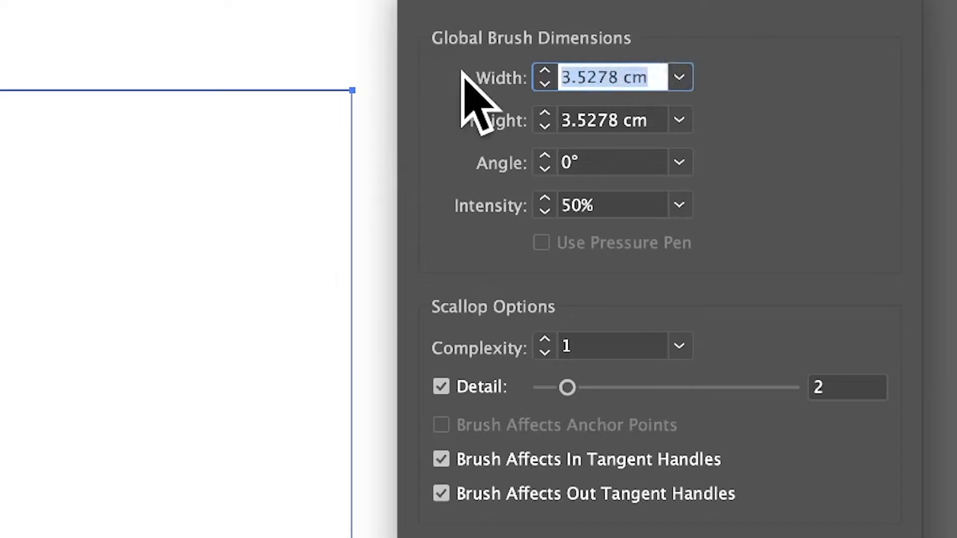
text(20)
key(Tab)
text(20)
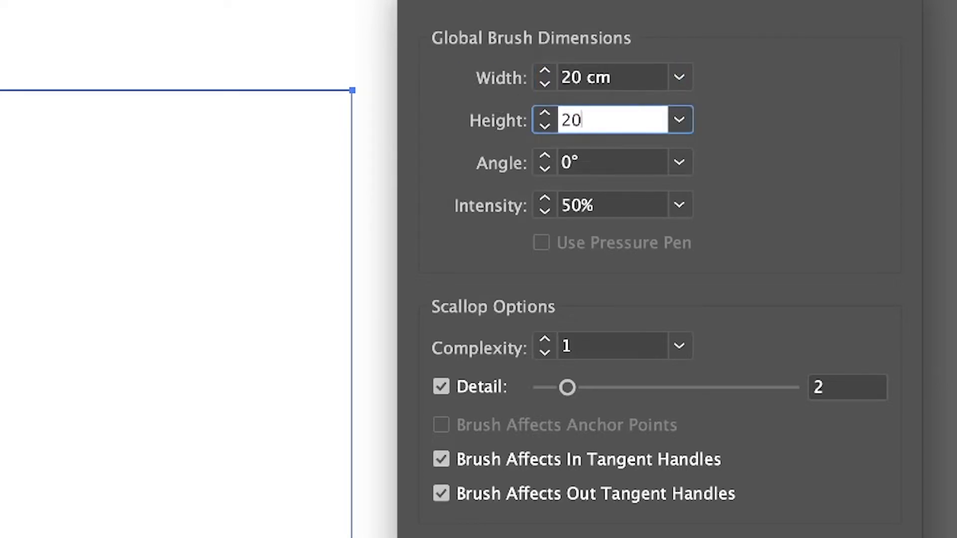
key(Tab)
- Set the Scallop brush intensity to 70% and try the brush around the rectangle's edges
click(679, 205)
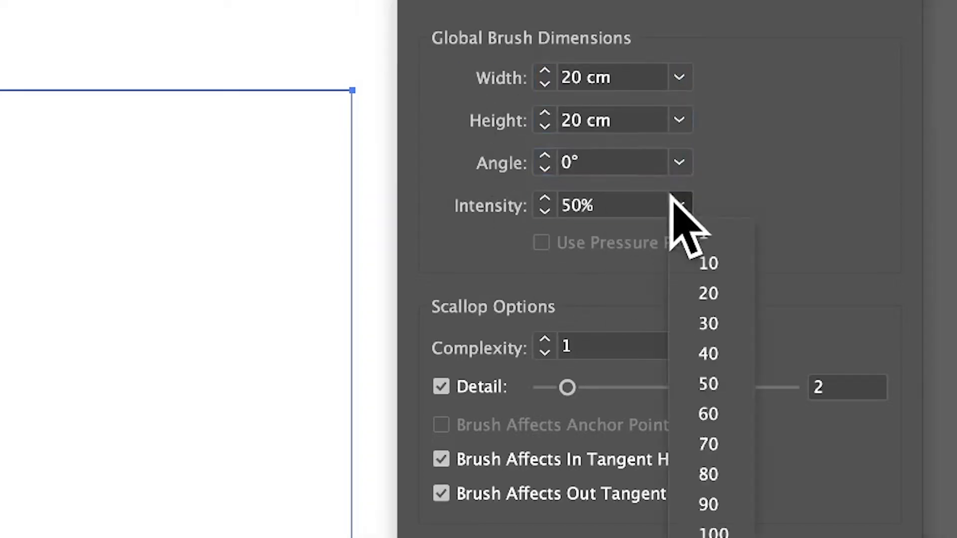
click(723, 444)
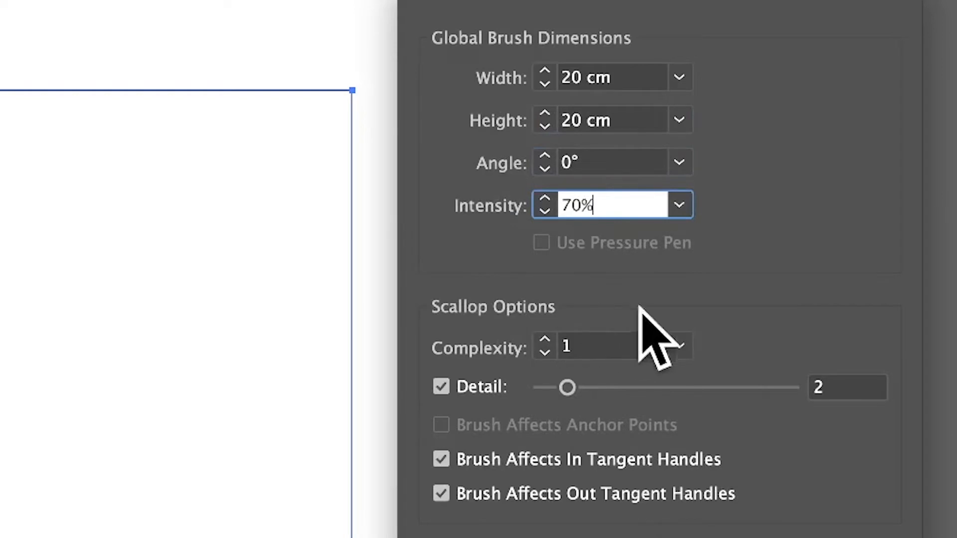
click(679, 346)
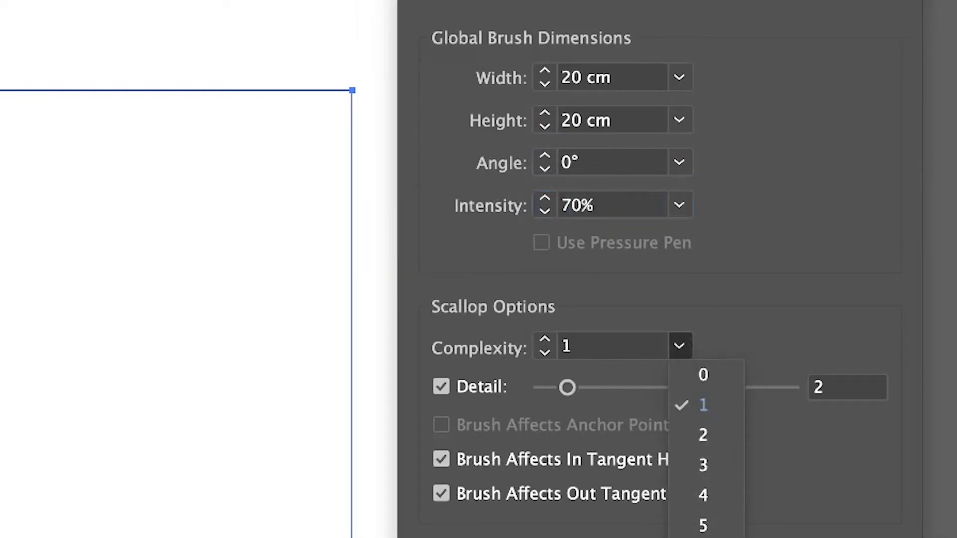
click(813, 311)
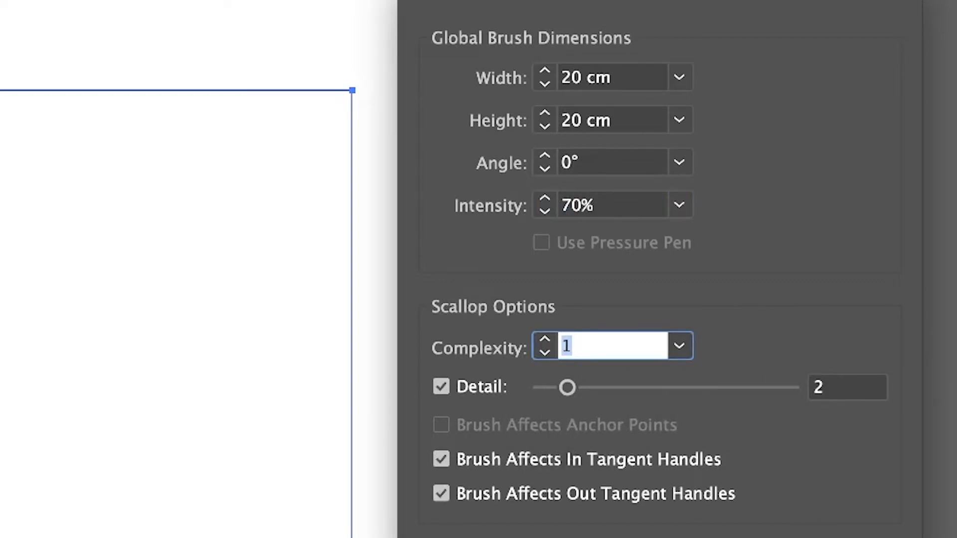
key(Return)
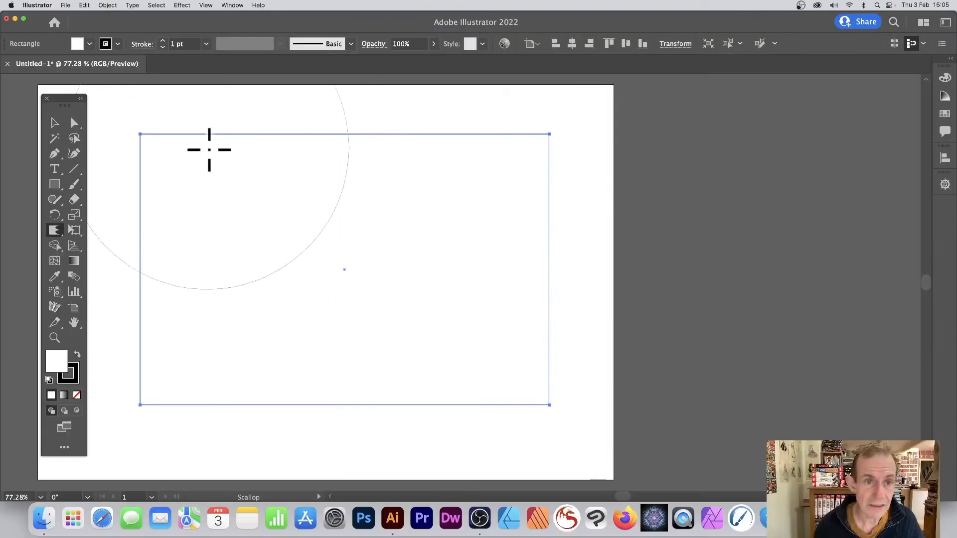
mouse_move(184, 168)
mouse_down()
mouse_move(268, 133)
mouse_move(483, 122)
mouse_move(532, 143)
mouse_move(434, 387)
mouse_move(111, 368)
mouse_move(103, 242)
mouse_move(186, 182)
mouse_up()
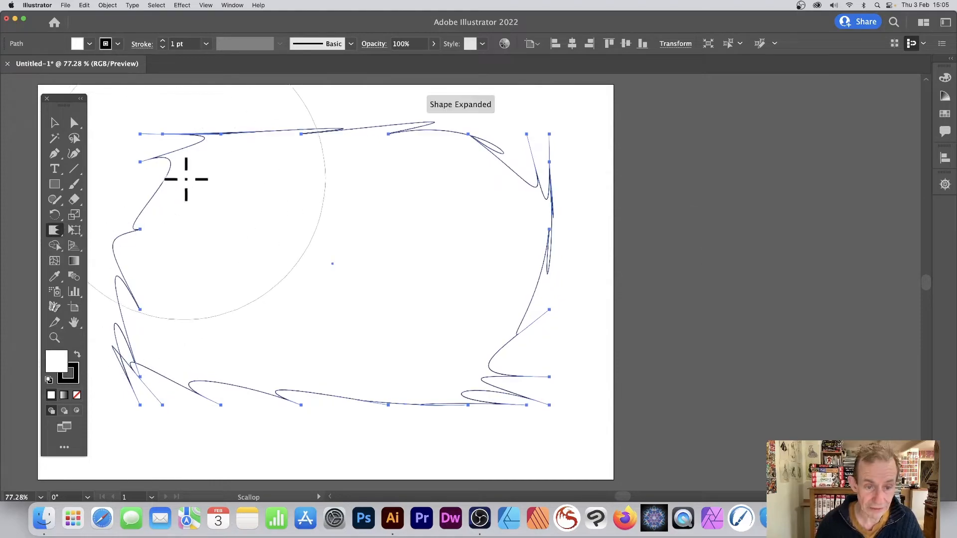
key(super+z)
- Set the Scallop brush intensity to 1% and try a gentle scalloping around the rectangle's edges
key(Return)
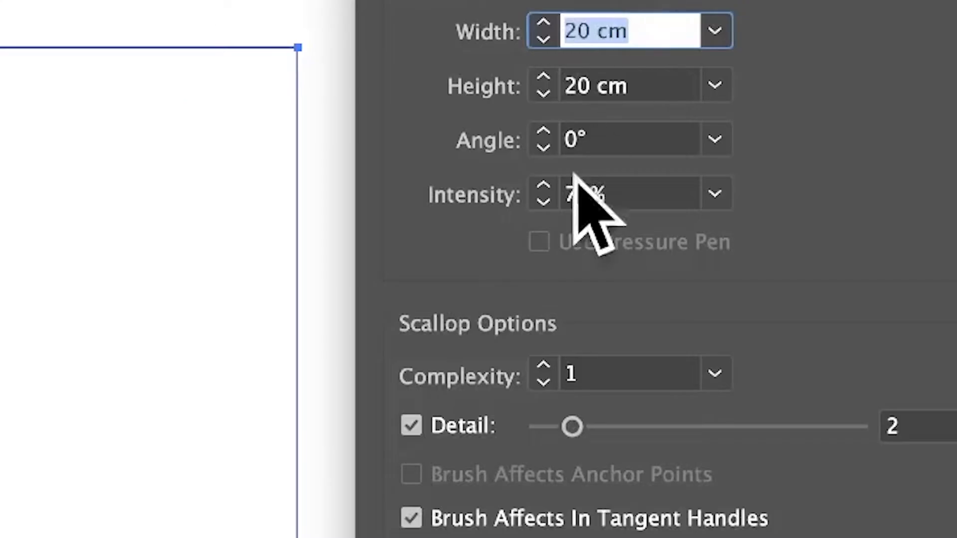
click(702, 187)
click(755, 230)
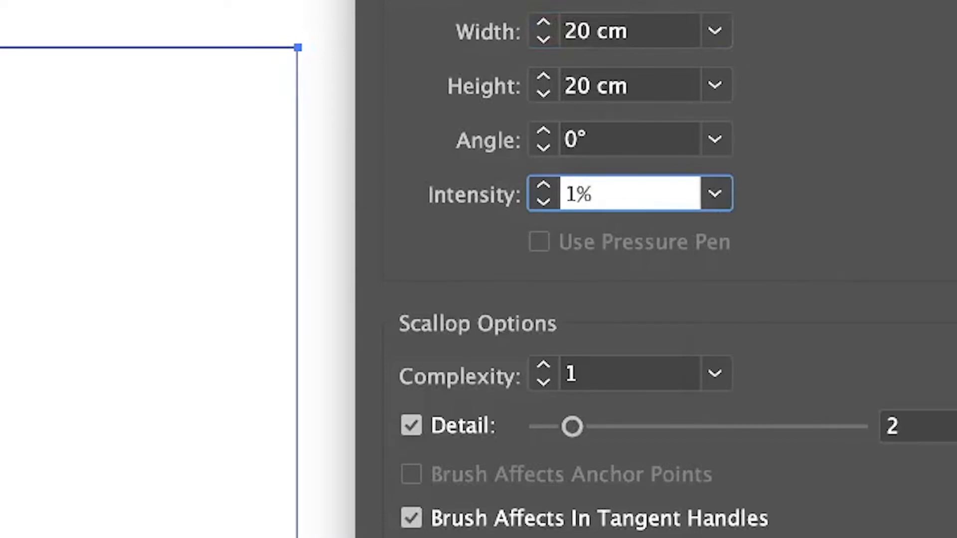
key(Return)
mouse_move(543, 163)
mouse_down()
mouse_move(358, 141)
mouse_move(166, 150)
mouse_move(135, 183)
mouse_move(128, 320)
mouse_move(163, 367)
mouse_move(139, 376)
mouse_move(354, 371)
mouse_move(514, 382)
mouse_move(536, 328)
mouse_move(543, 259)
mouse_up()
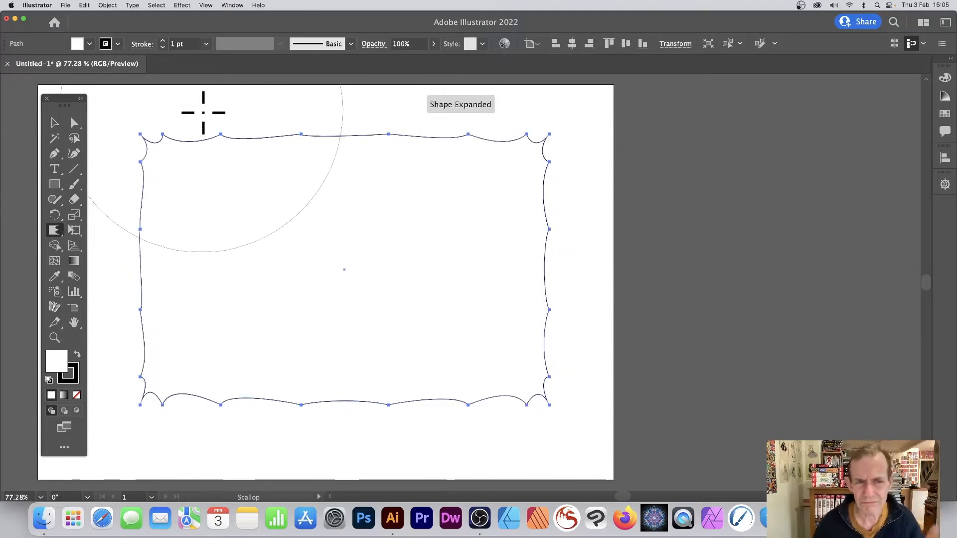
key(super+z)
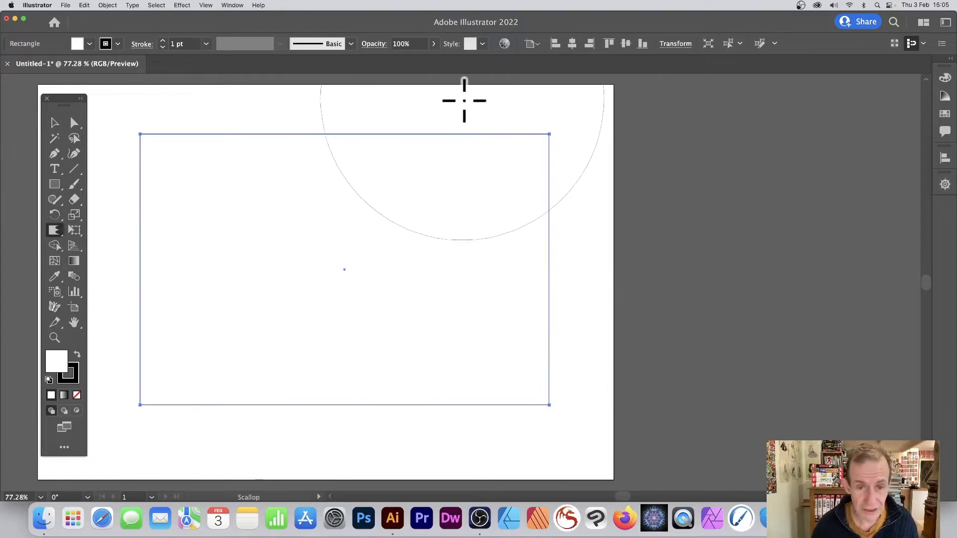
- Set the Scallop brush intensity to 40%
key(Return)
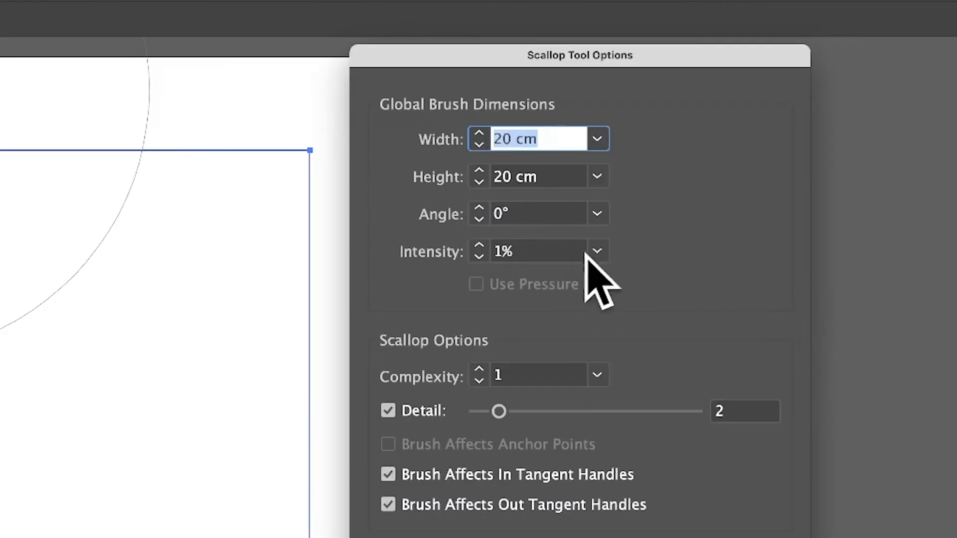
click(588, 253)
click(642, 380)
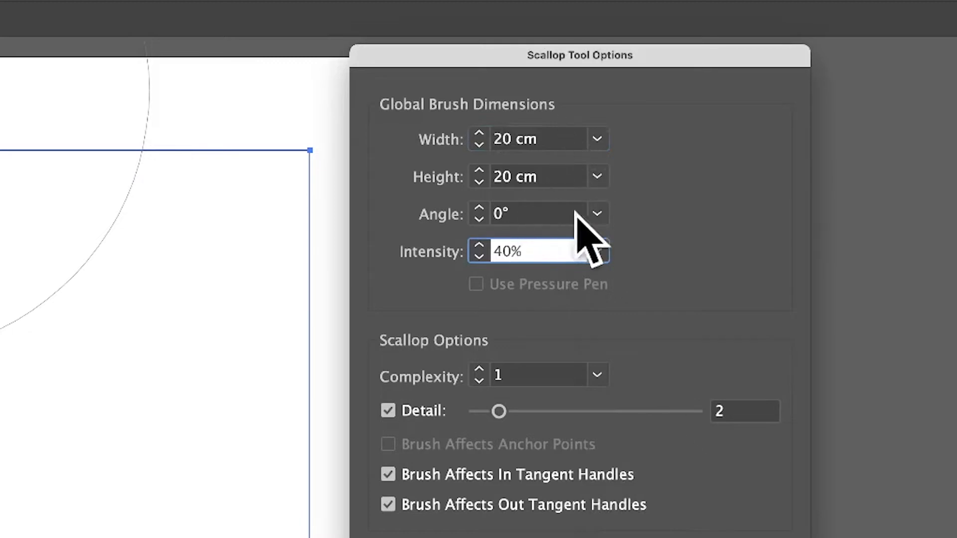
- Set the Scallop brush width to 100 pt and its angle to -45°, and try it around the rectangle's edges
click(594, 140)
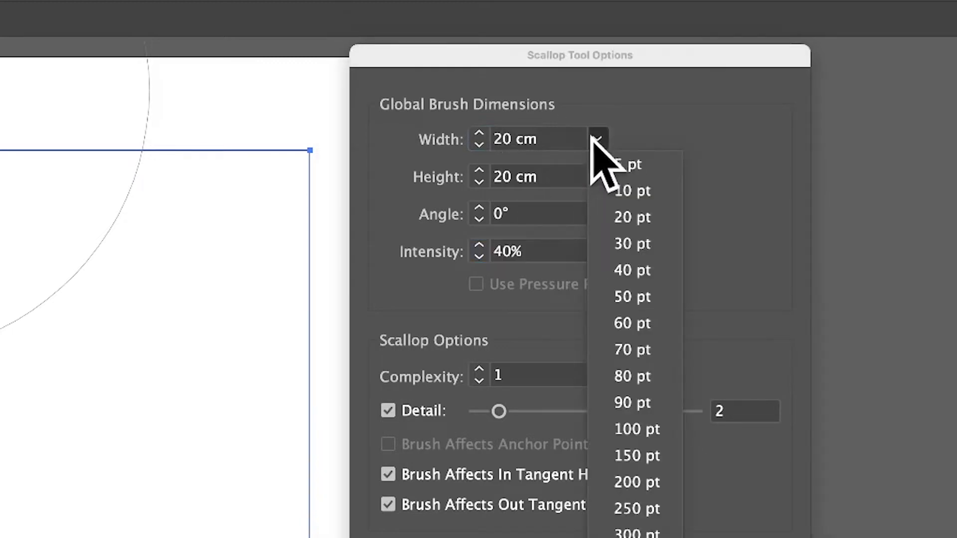
click(629, 163)
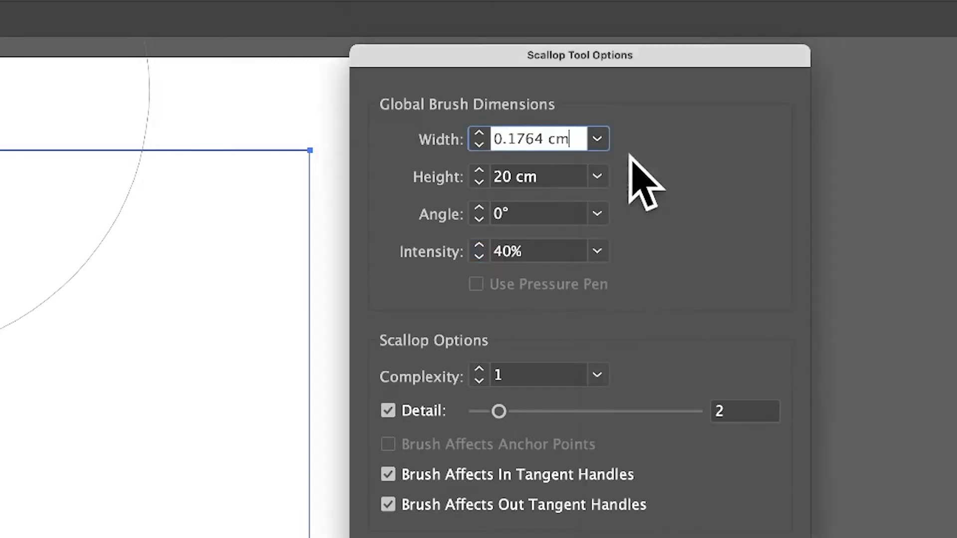
click(604, 143)
click(633, 429)
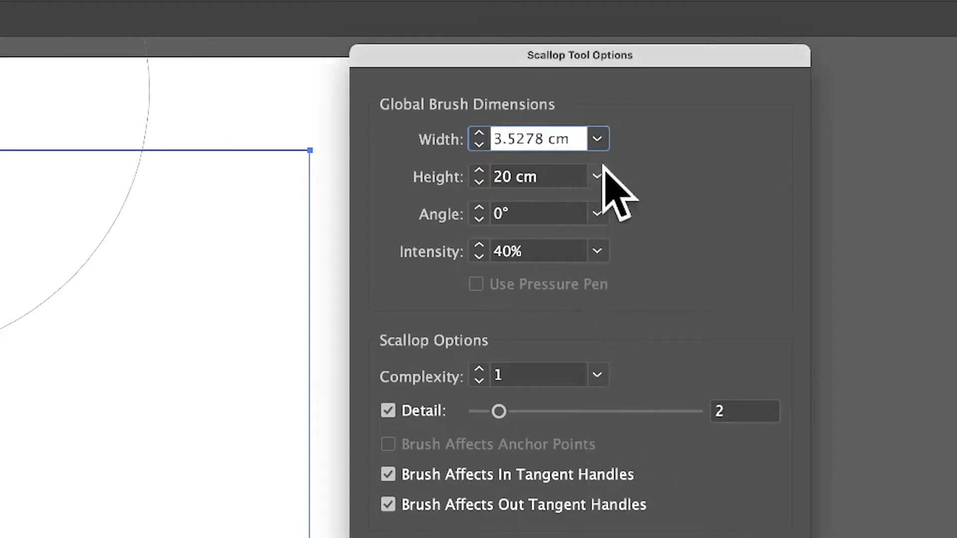
click(598, 210)
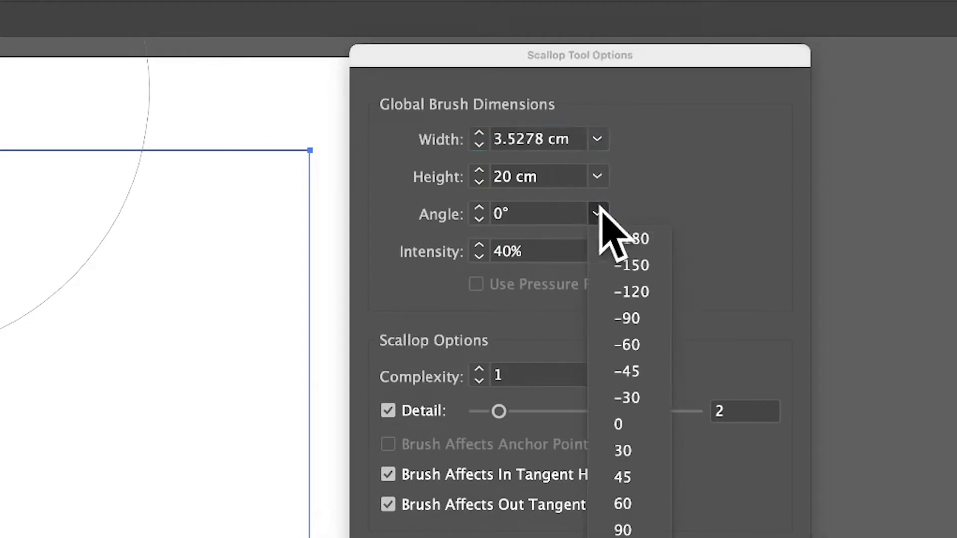
click(636, 373)
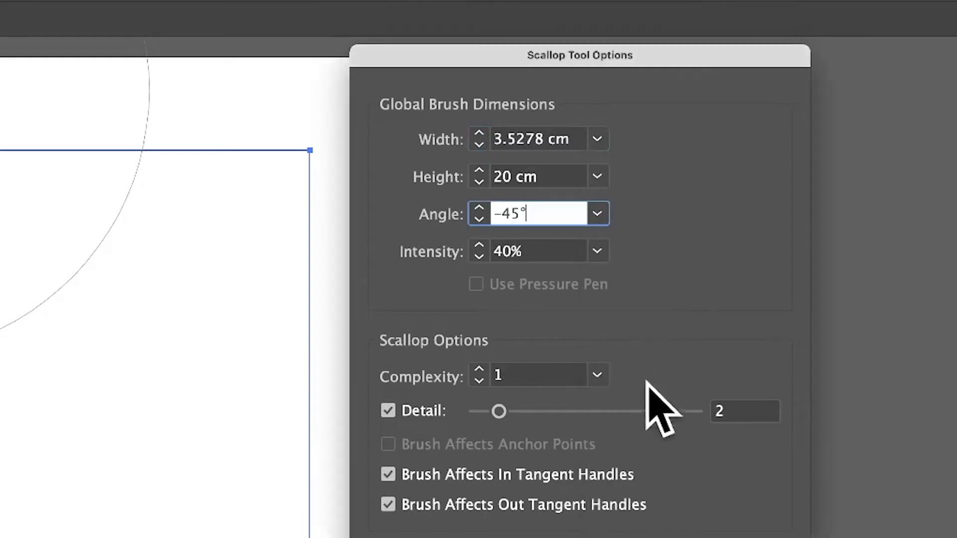
click(768, 537)
mouse_move(521, 172)
mouse_down()
mouse_move(506, 160)
mouse_move(156, 152)
mouse_move(107, 307)
mouse_move(104, 418)
mouse_move(145, 434)
mouse_move(364, 399)
mouse_move(525, 412)
mouse_move(543, 324)
mouse_up()
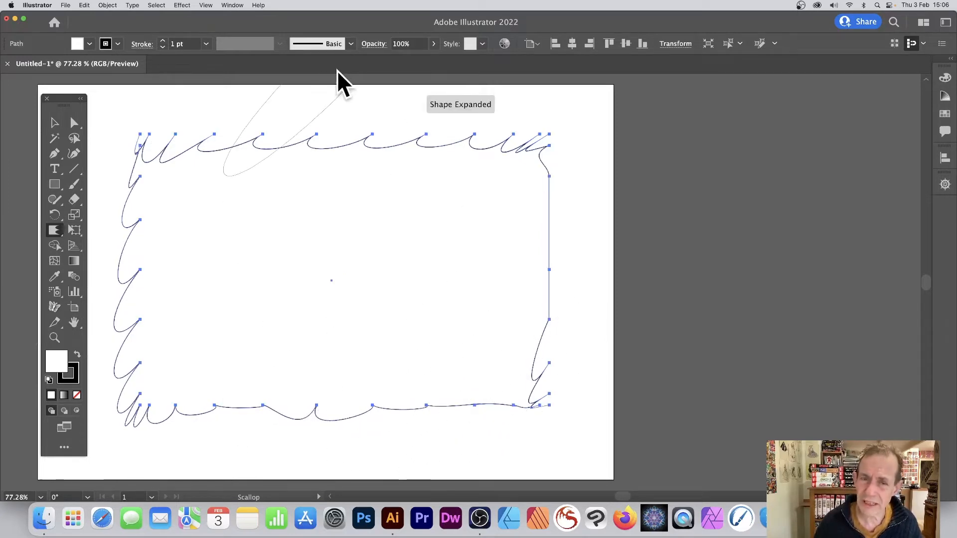
key(super+z)
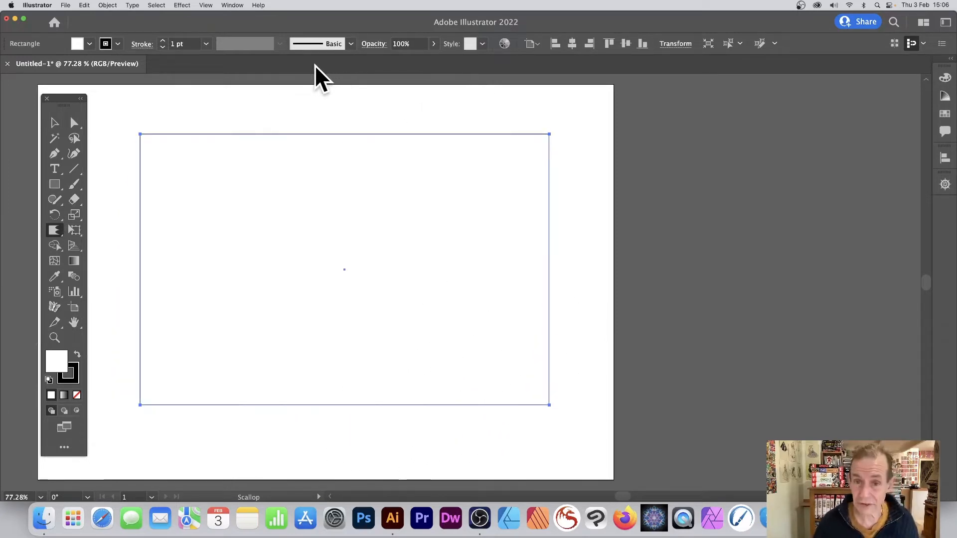
- Set the Scallop brush angle to 0° and its width to 20 cm
key(Return)
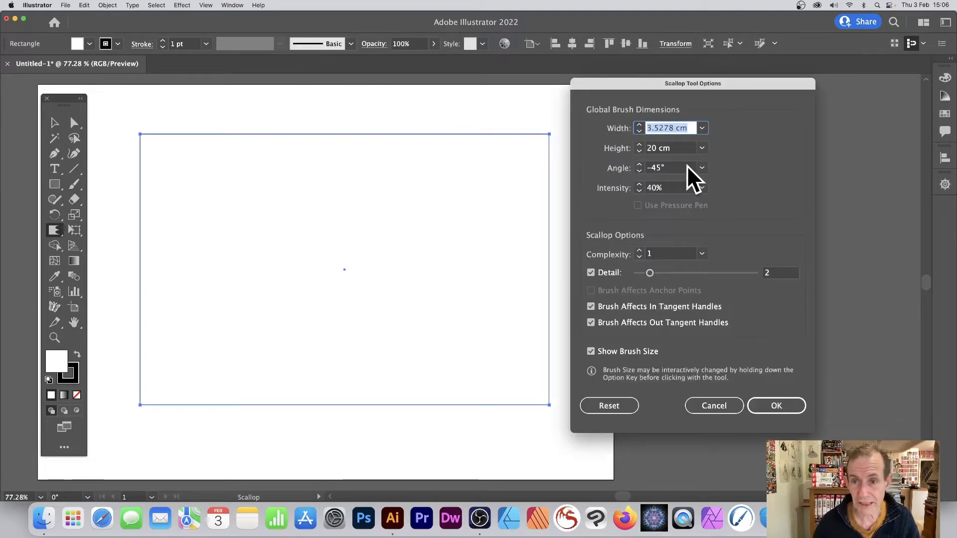
click(647, 168)
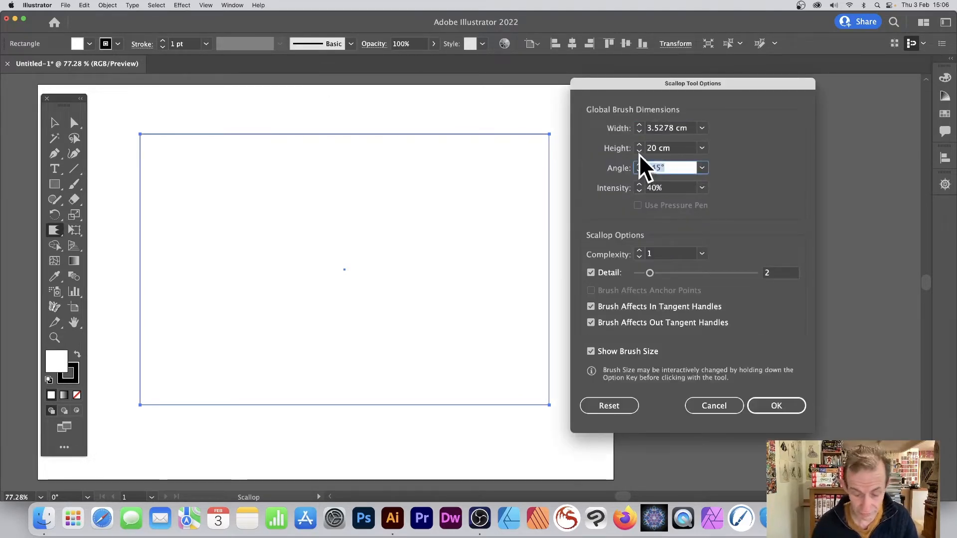
text(0)
key(Tab)
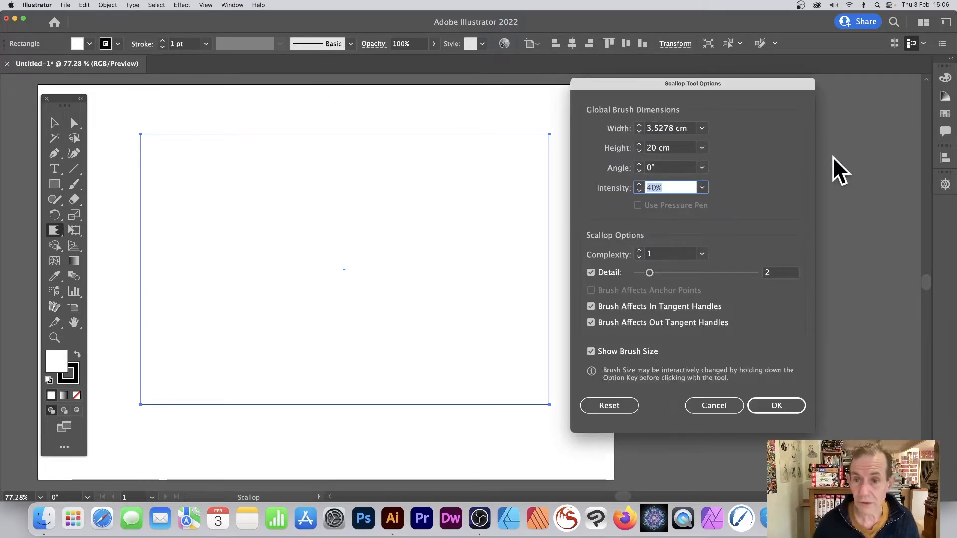
click(703, 128)
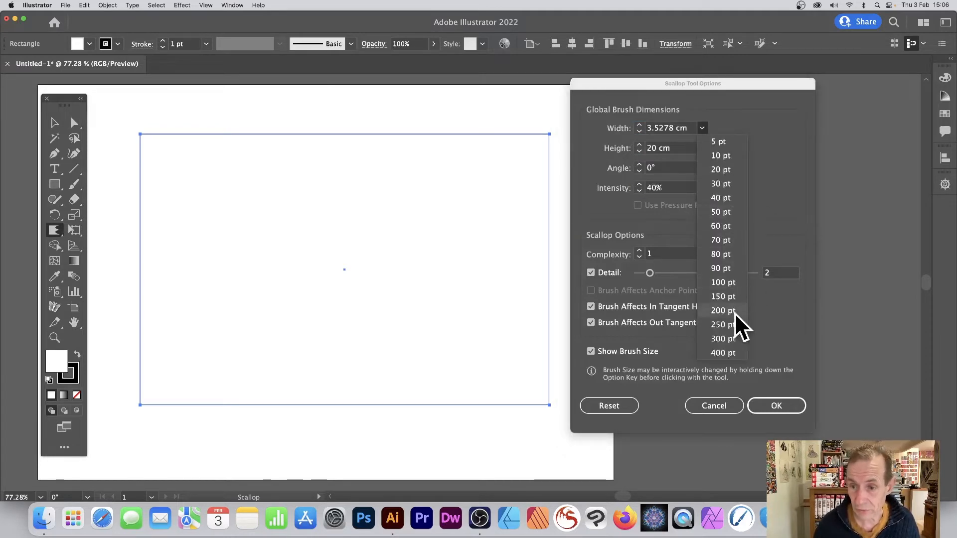
click(728, 325)
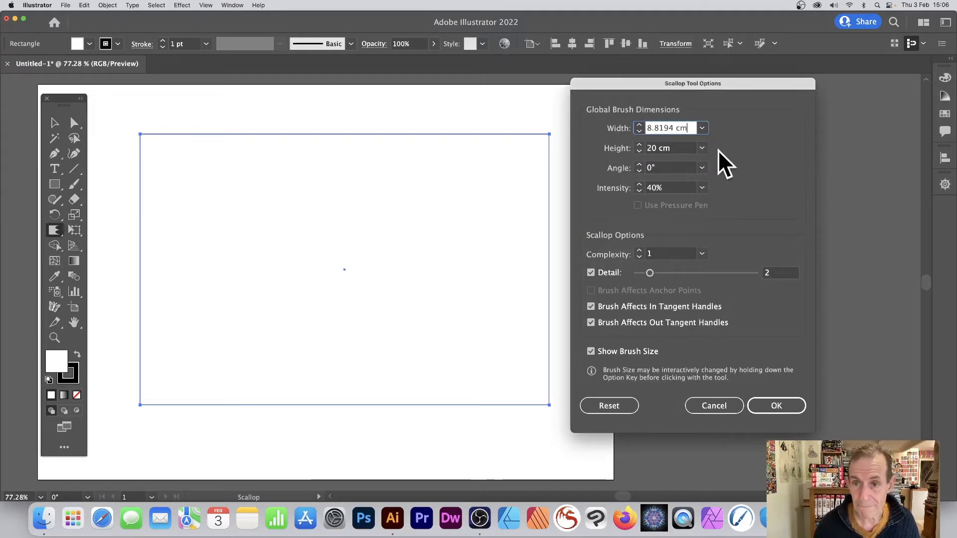
drag(694, 128, 633, 118)
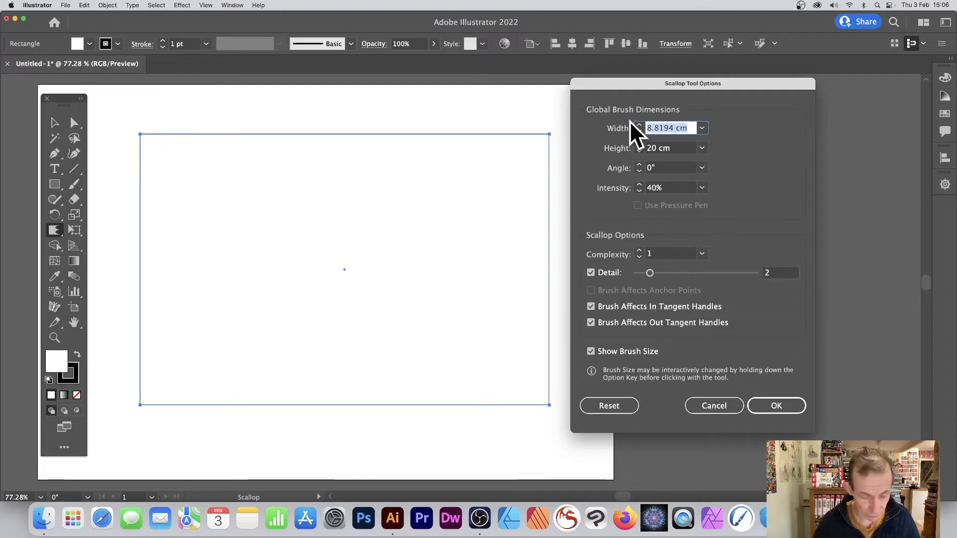
text(20)
key(Tab)
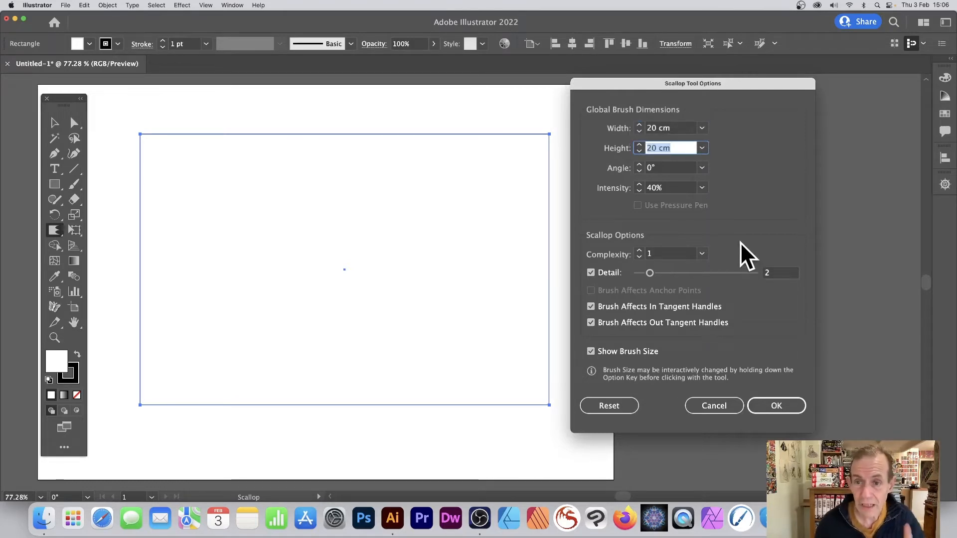
- Set the Scallop complexity to 3 and the detail to 3, and accept the tool options
click(702, 254)
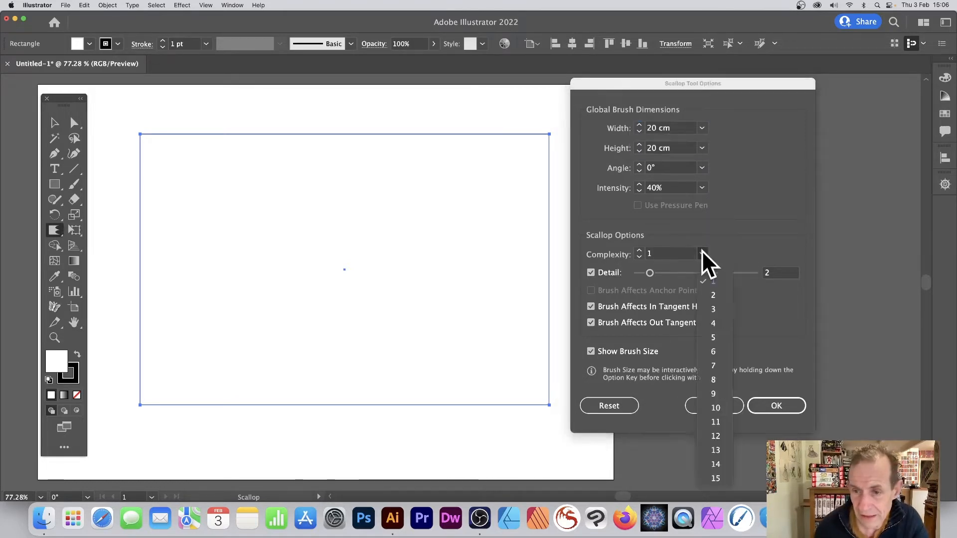
click(713, 309)
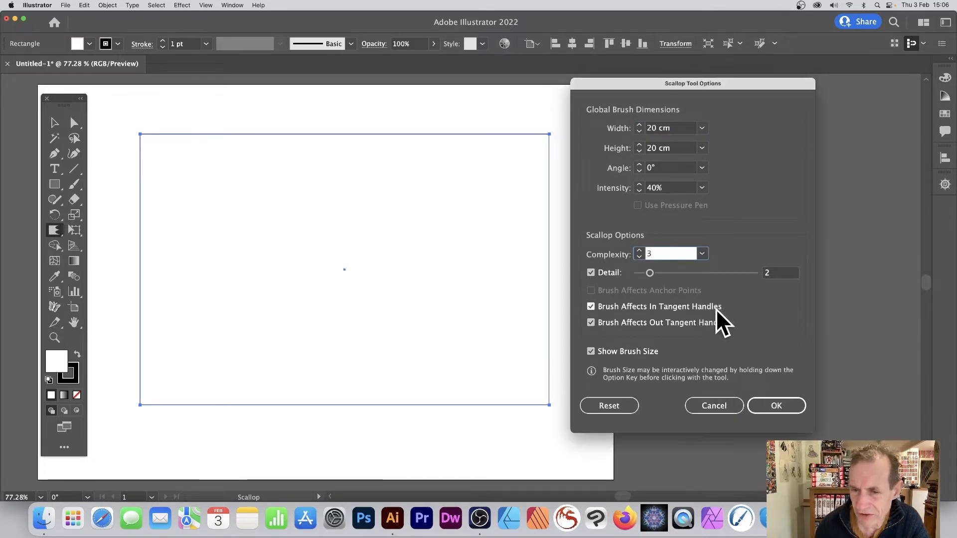
click(660, 272)
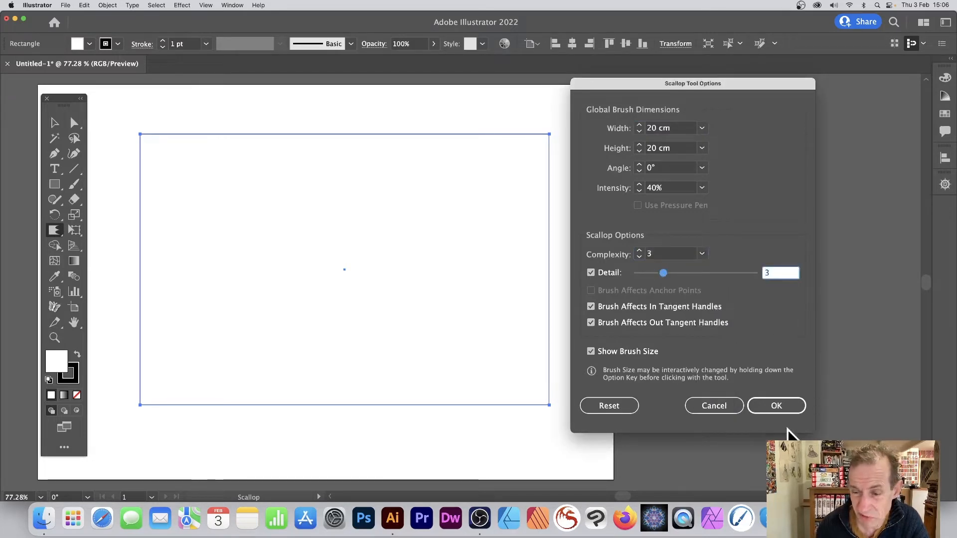
click(777, 405)
- Try the Scallop brush along the rectangle's top edge and upper-right corner
drag(498, 154, 369, 148)
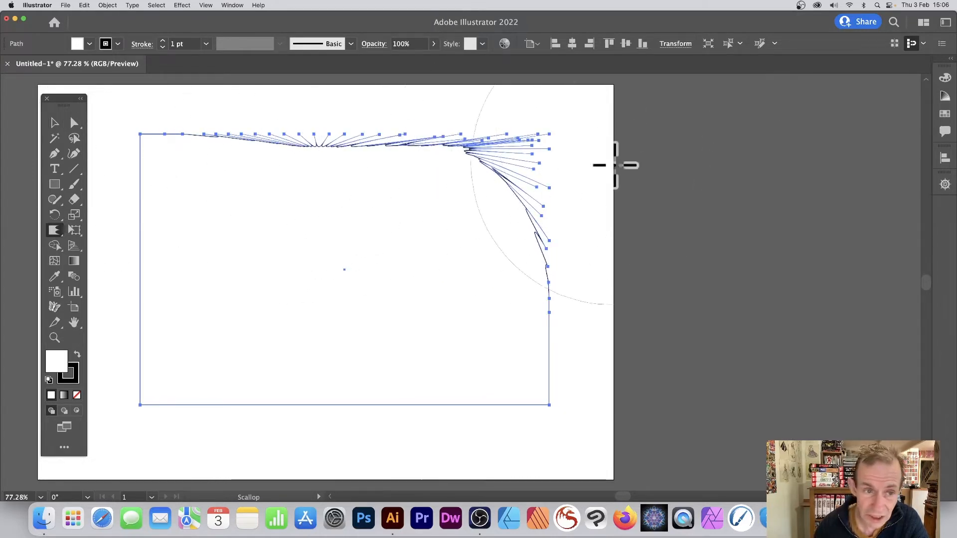
key(super)
key(super+z)
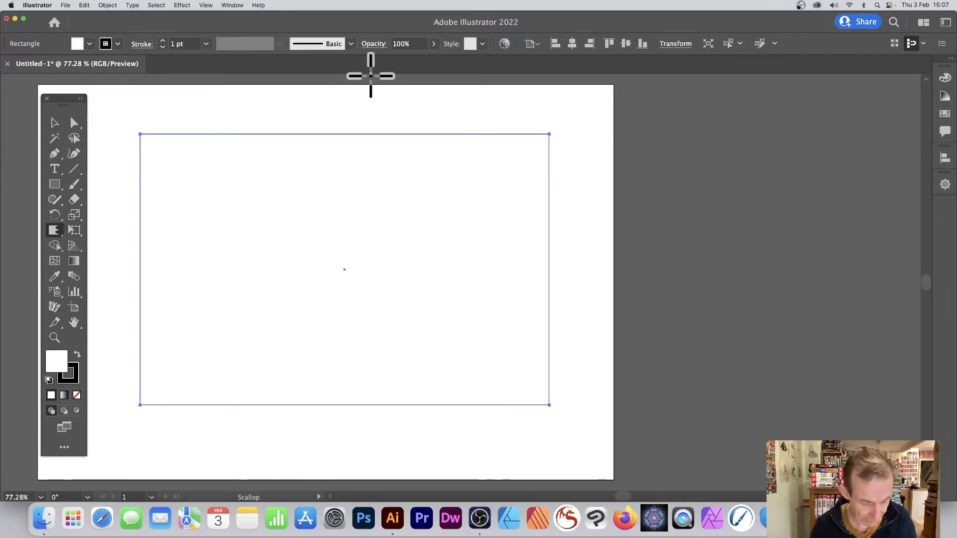
- Set the Scallop detail to 2 and complexity to 1, turn off Brush Affects In Tangent Handles, and accept the tool options
key(Return)
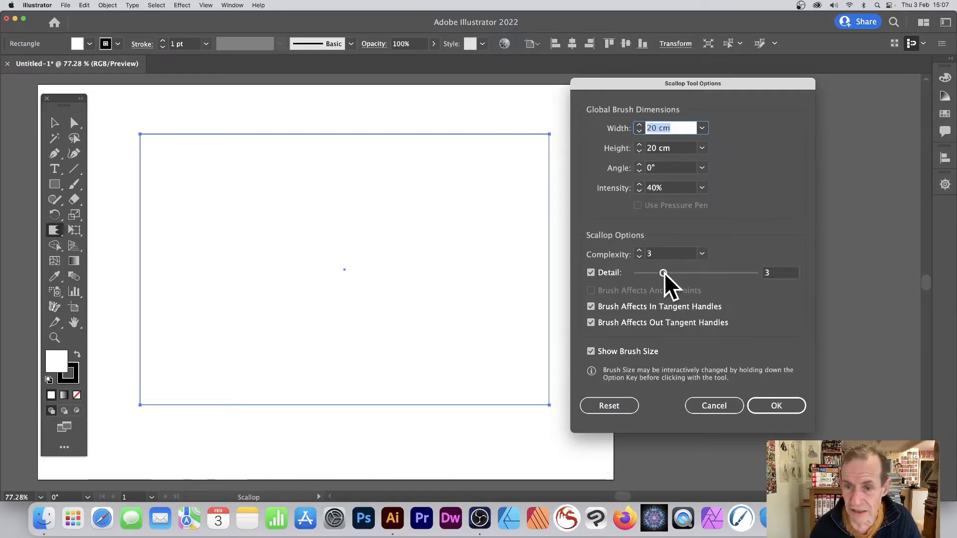
drag(664, 272, 639, 272)
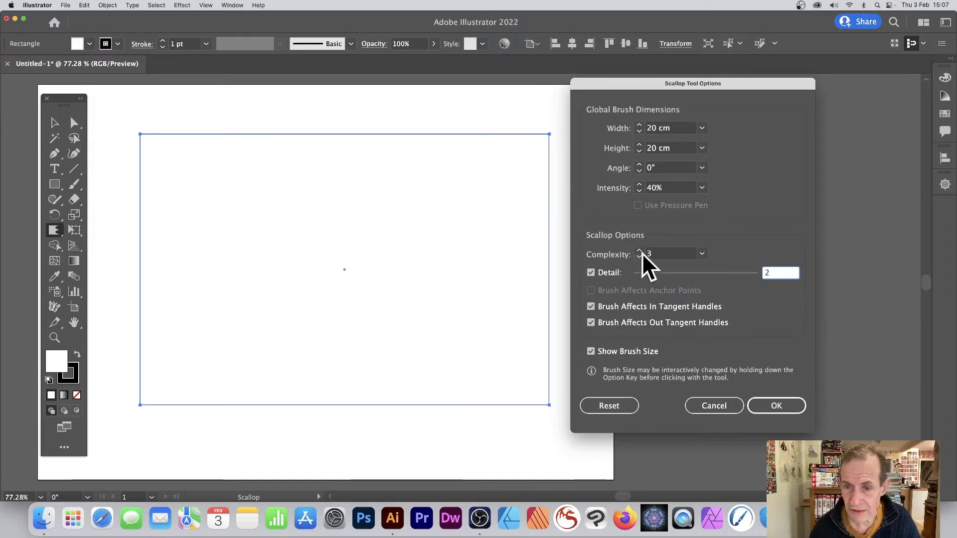
click(639, 257)
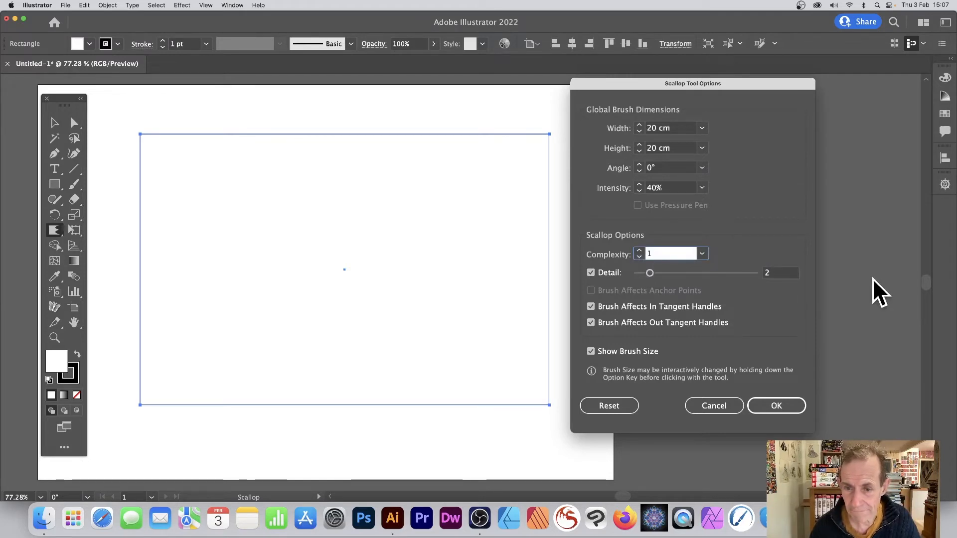
click(590, 307)
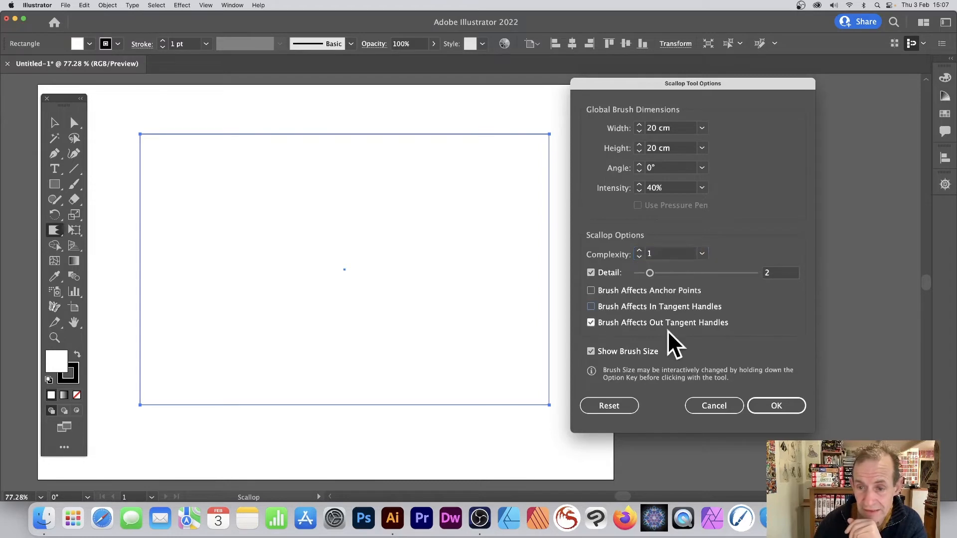
click(780, 404)
- Try the Scallop brush around the rectangle's edges, inspect the upper-right anchor points with Direct Selection, and undo the distortion
mouse_move(439, 130)
mouse_down()
mouse_move(457, 124)
mouse_move(235, 141)
mouse_move(220, 109)
mouse_move(136, 188)
mouse_move(197, 389)
mouse_move(547, 384)
mouse_move(550, 259)
mouse_up()
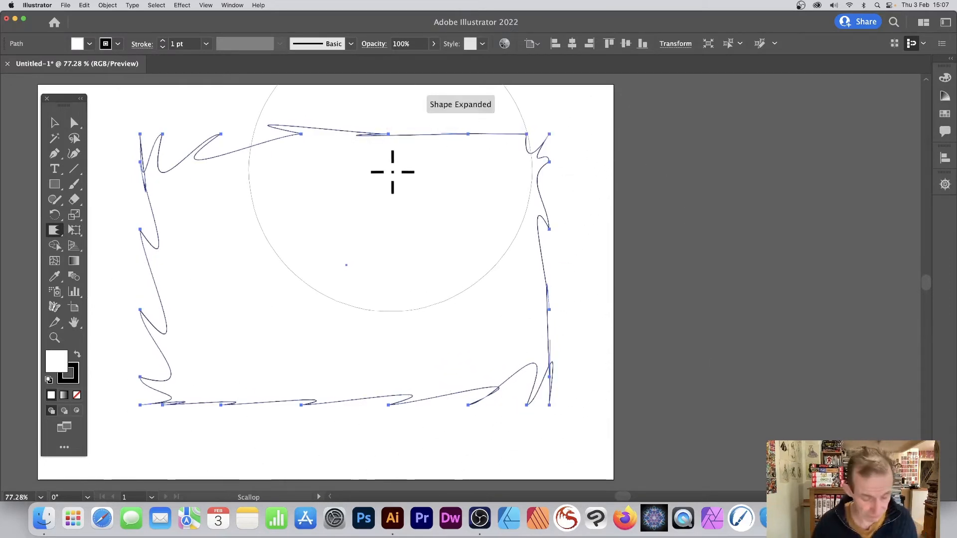
key(v)
click(75, 123)
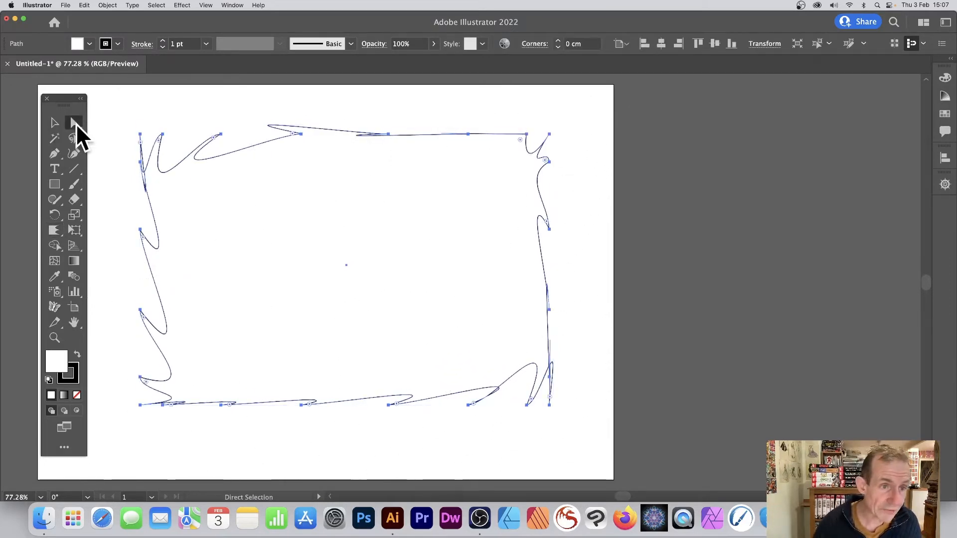
drag(104, 110, 125, 128)
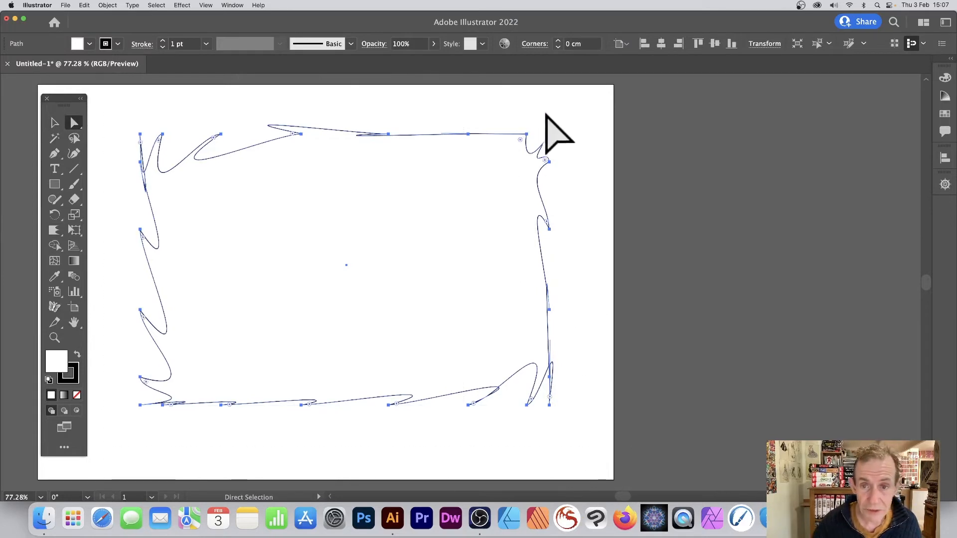
drag(509, 107, 623, 192)
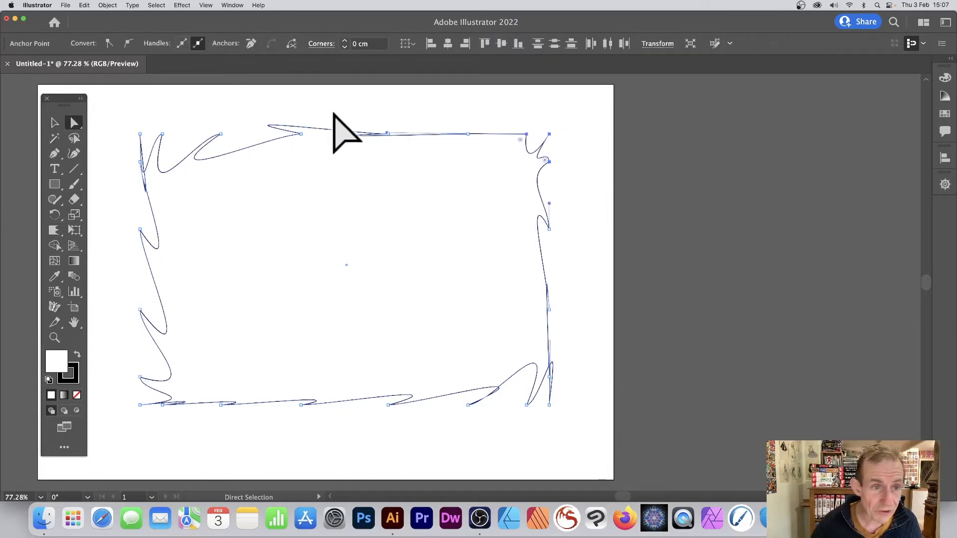
key(super+z)
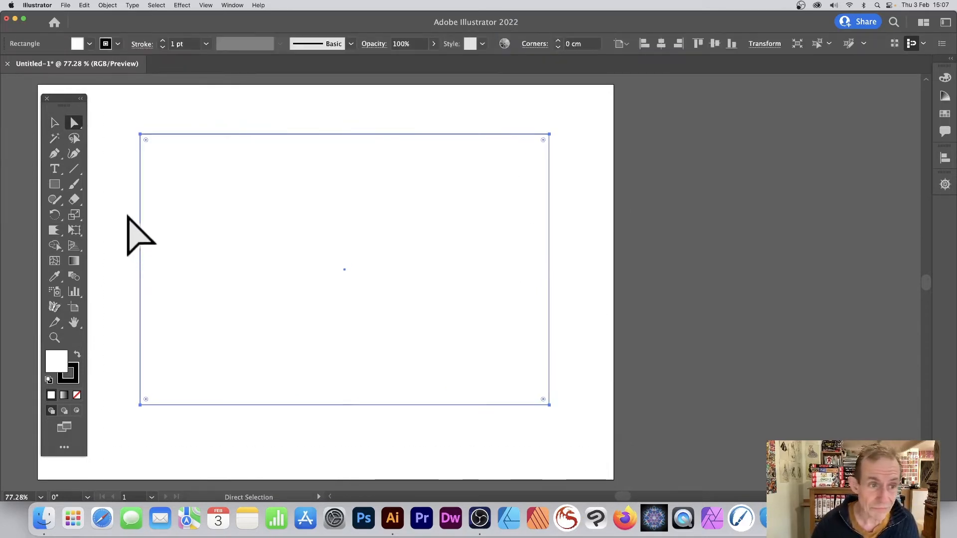
- Turn on Brush Affects In Tangent Handles for the Scallop tool and accept the options
double_click(55, 231)
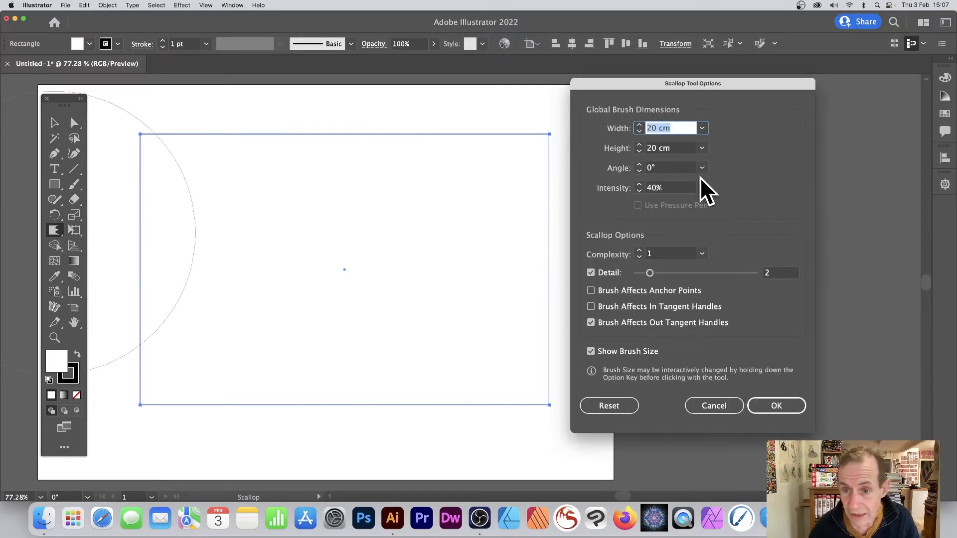
click(592, 306)
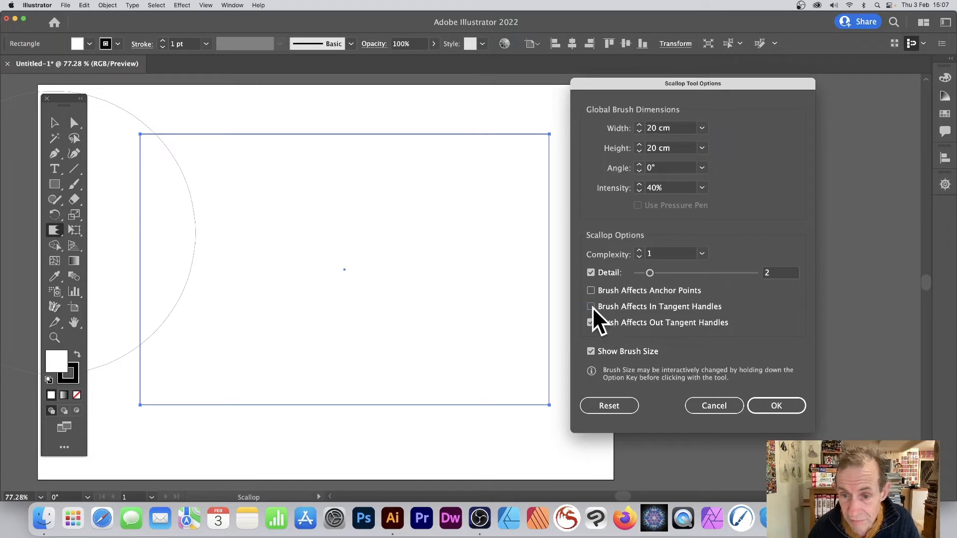
click(777, 405)
- Try the Scallop brush around all four rectangle edges, inspect the upper-left anchor points' handles, and undo the distortion
drag(524, 177, 394, 145)
mouse_move(142, 149)
mouse_down()
mouse_move(304, 381)
mouse_move(588, 343)
mouse_move(549, 265)
mouse_move(548, 189)
mouse_up()
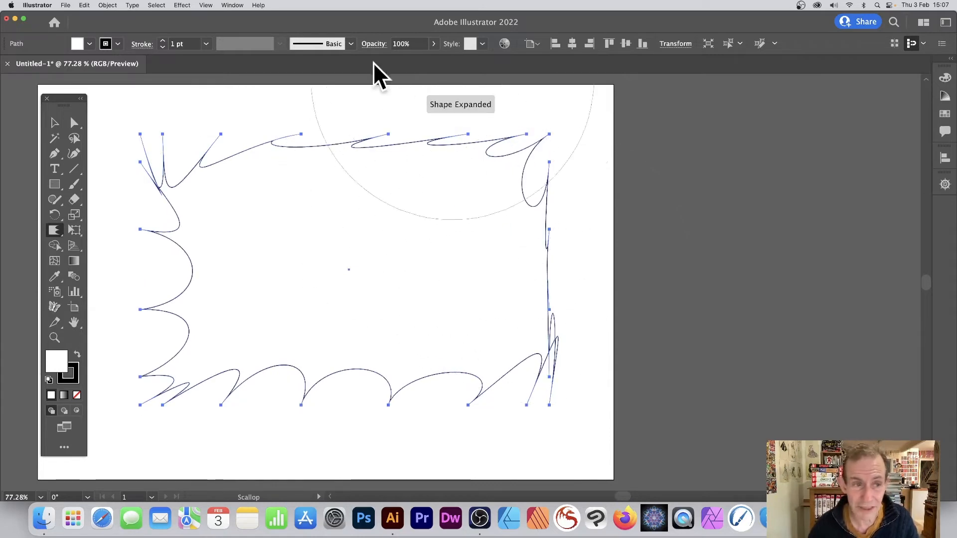
click(74, 124)
drag(127, 119, 243, 215)
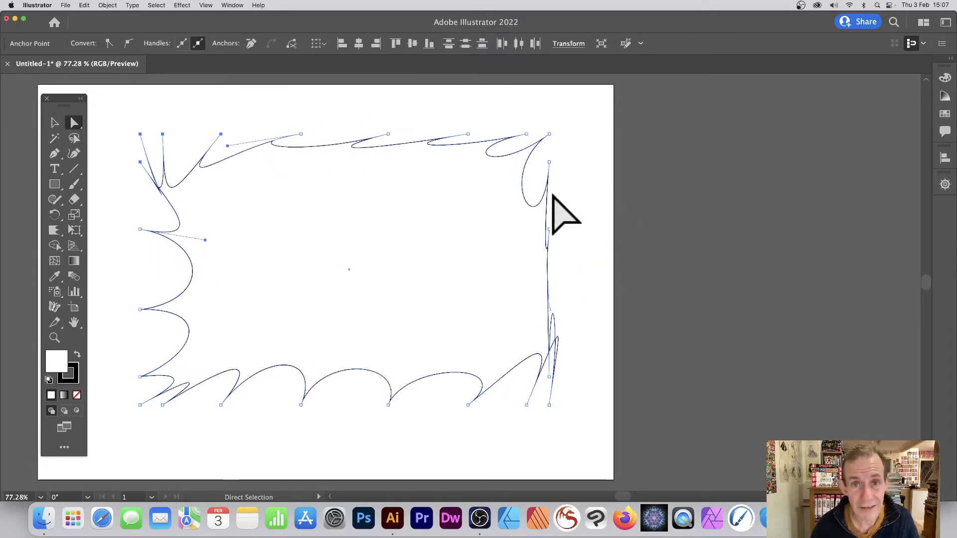
key(ctrl+z)
key(ctrl+z)
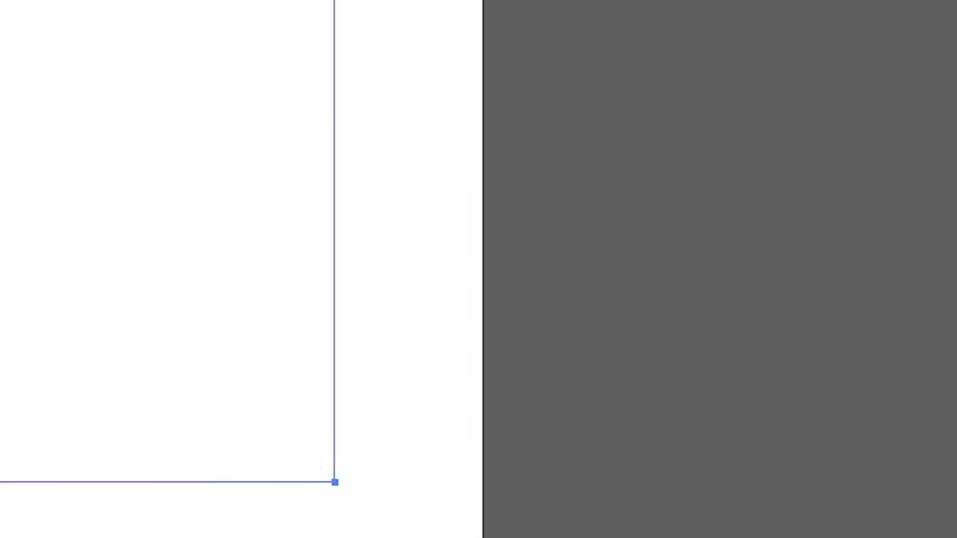
- Turn off Brush Affects In Tangent Handles, turn on Brush Affects Anchor Points, and accept the Scallop options
key(Return)
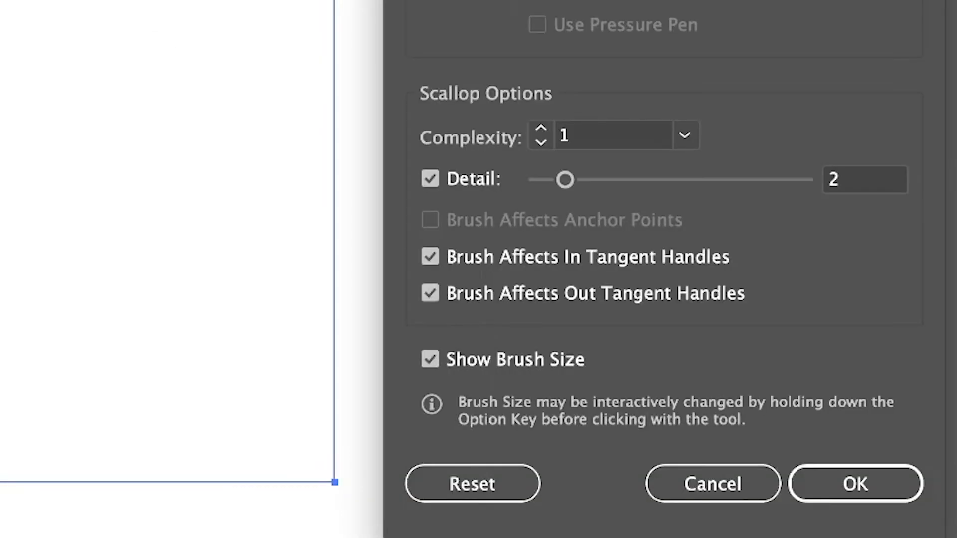
click(439, 257)
click(431, 220)
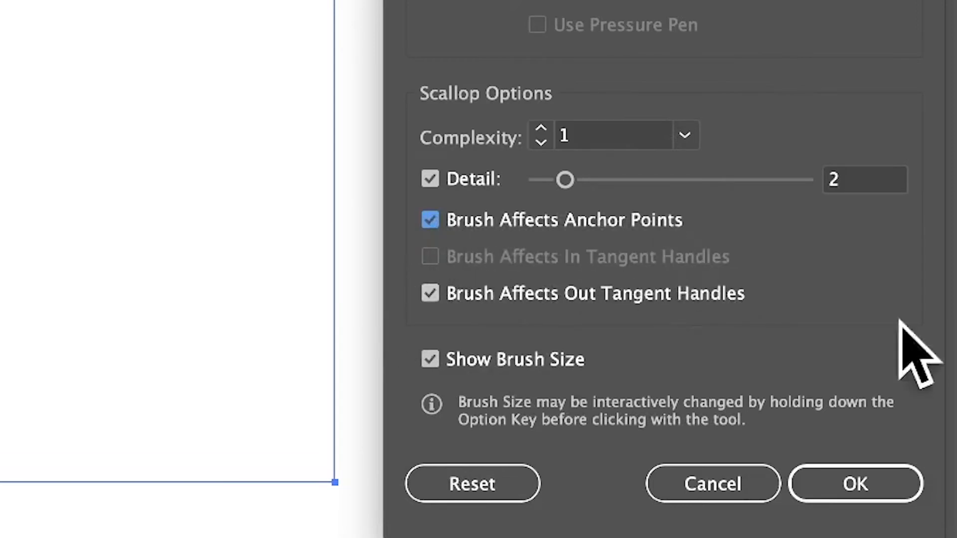
click(862, 481)
- Try the Scallop brush with anchor points affected from the rectangle's upper-right area inward, undoing each stroke
mouse_move(503, 149)
mouse_down()
mouse_move(578, 173)
mouse_move(468, 230)
mouse_move(464, 281)
mouse_move(552, 377)
mouse_move(414, 394)
mouse_move(249, 327)
mouse_move(172, 332)
mouse_move(176, 296)
mouse_move(257, 271)
mouse_up()
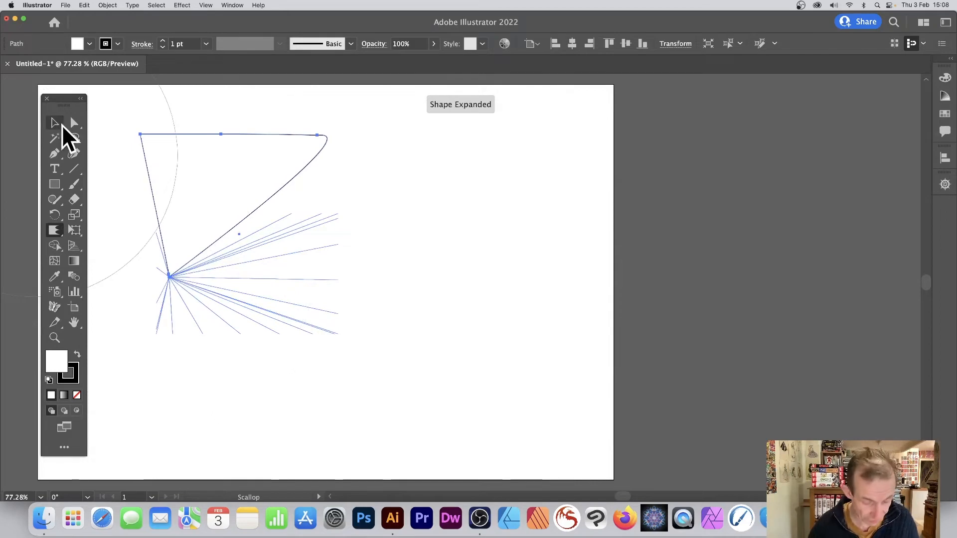
key(super+z)
mouse_move(513, 139)
mouse_down()
mouse_move(342, 124)
mouse_move(356, 186)
mouse_up()
key(super+z)
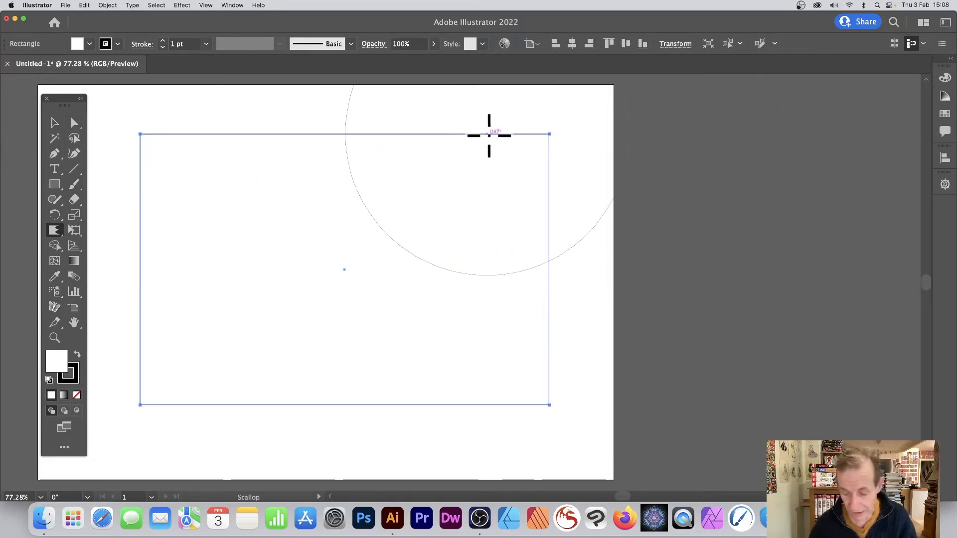
- Turn off Brush Affects Anchor Points, turn Brush Affects In Tangent Handles back on, and accept the Scallop options
key(Return)
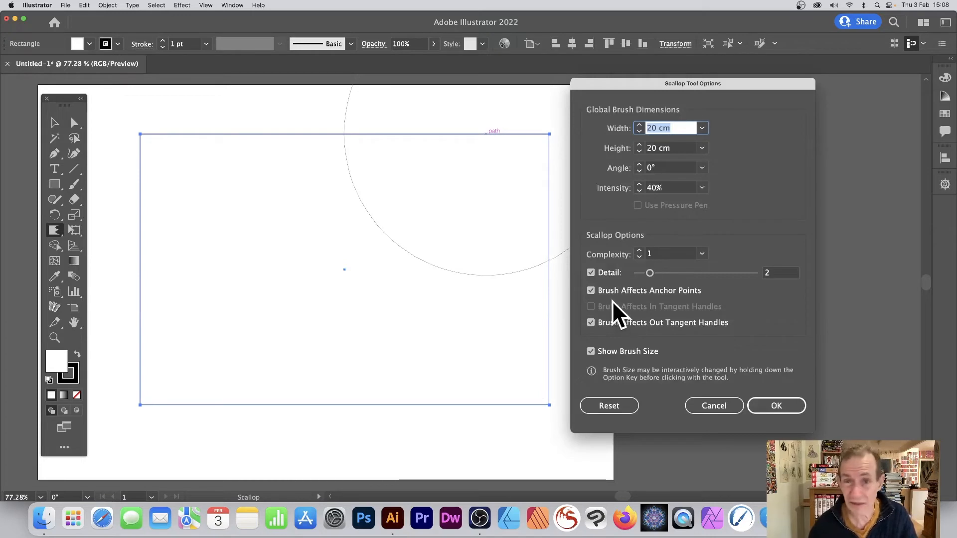
click(591, 290)
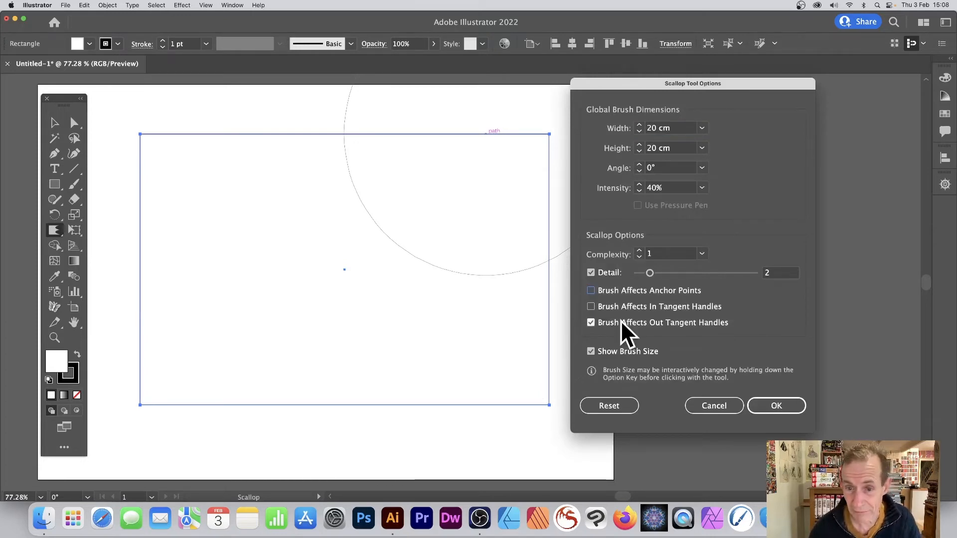
click(774, 405)
- Try the Scallop brush around the rectangle's edges and on its two upper corners, undoing each stroke
mouse_move(523, 223)
mouse_down()
mouse_move(583, 298)
mouse_move(381, 274)
mouse_move(207, 197)
mouse_move(304, 274)
mouse_move(382, 293)
mouse_move(507, 205)
mouse_up()
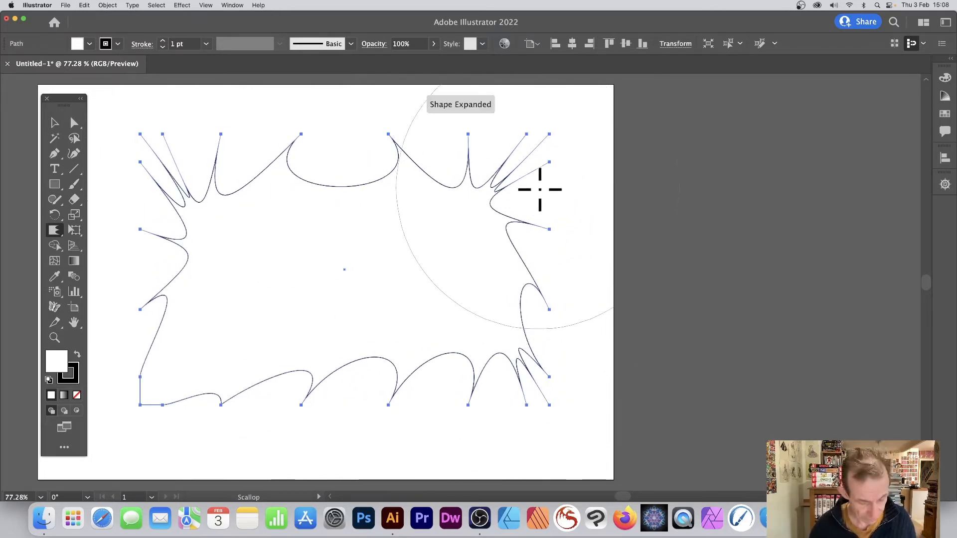
key(super+z)
drag(547, 166, 591, 173)
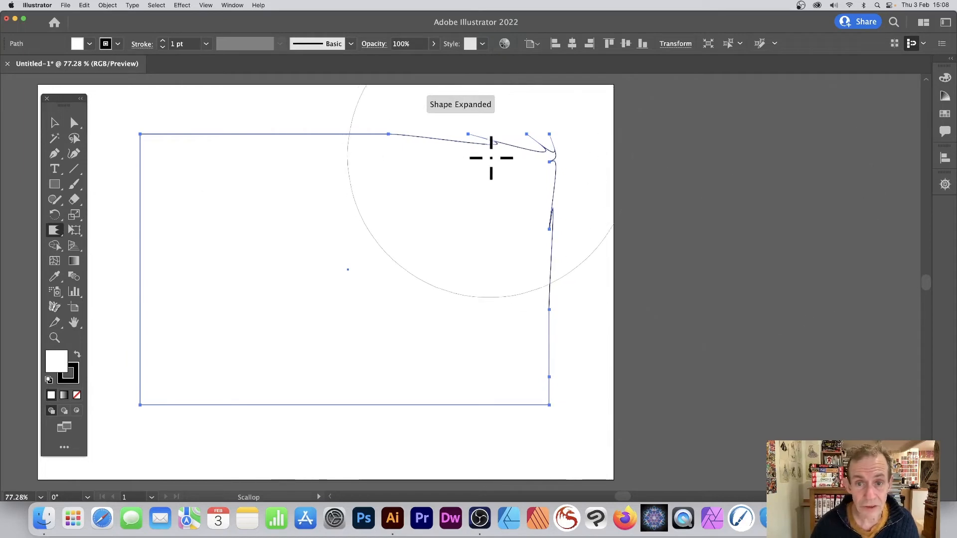
key(super+z)
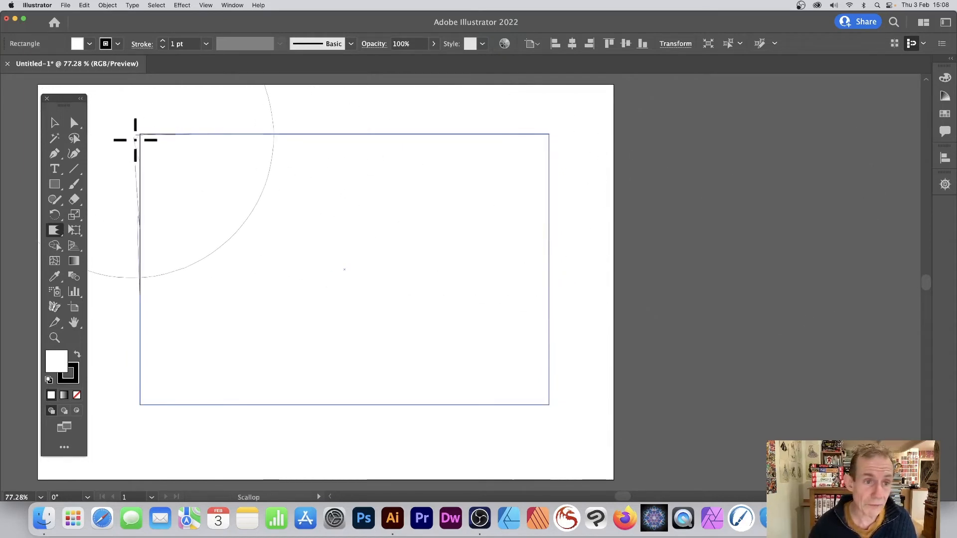
mouse_move(135, 141)
mouse_down()
mouse_move(154, 134)
mouse_move(135, 143)
mouse_move(237, 202)
mouse_up()
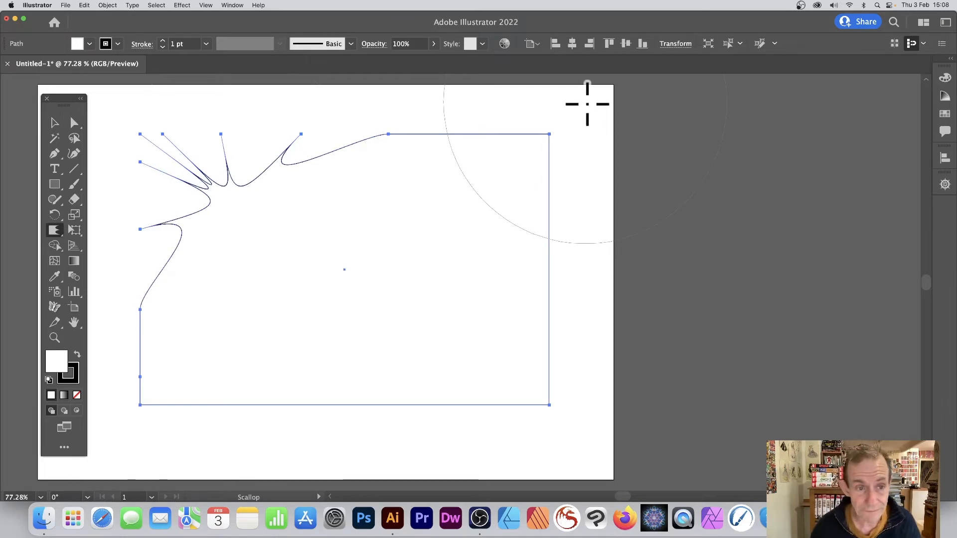
key(super+z)
- Delete the rectangle and draw a large circle containing three progressively smaller nested ellipses
click(55, 123)
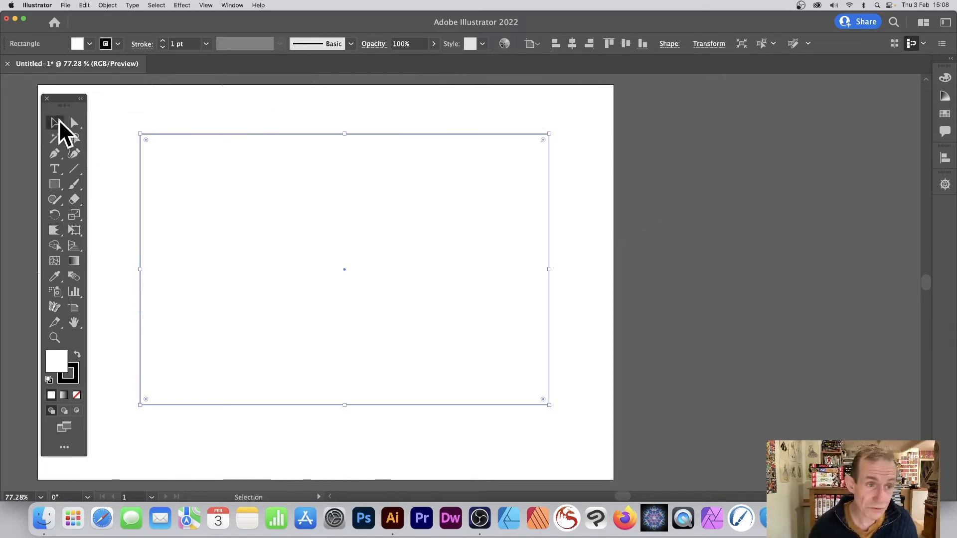
key(Delete)
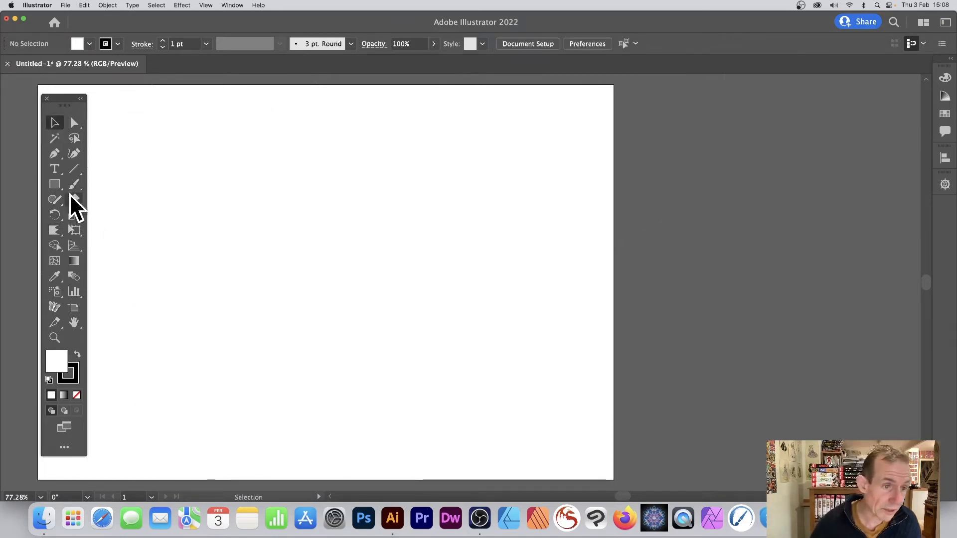
drag(58, 184, 124, 211)
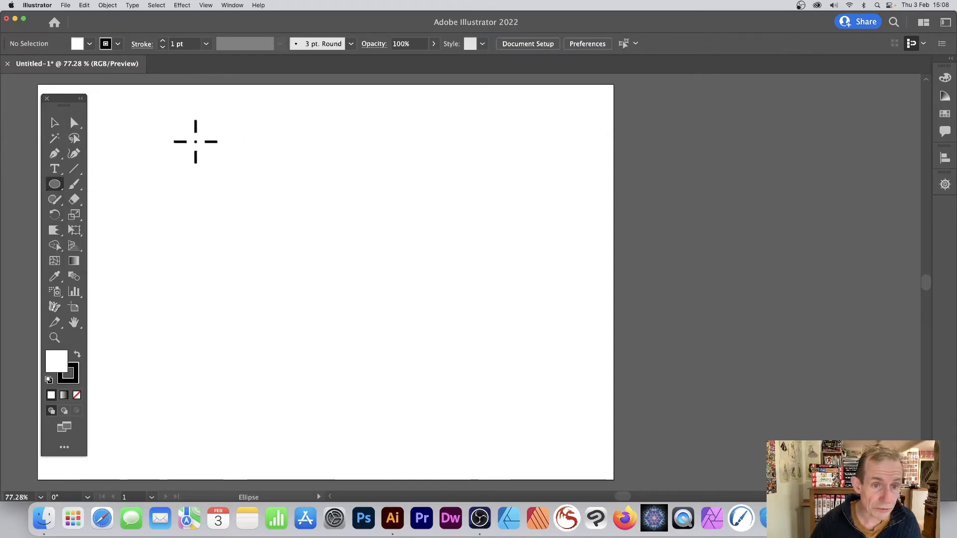
mouse_move(196, 142)
mouse_down()
mouse_move(450, 372)
mouse_move(473, 419)
mouse_up()
drag(264, 197, 450, 371)
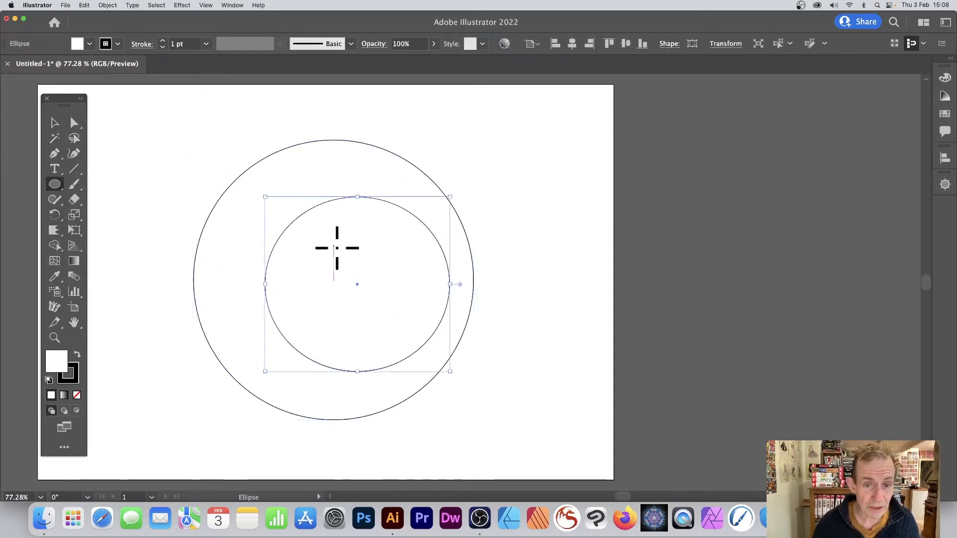
drag(313, 225, 408, 326)
drag(343, 255, 388, 292)
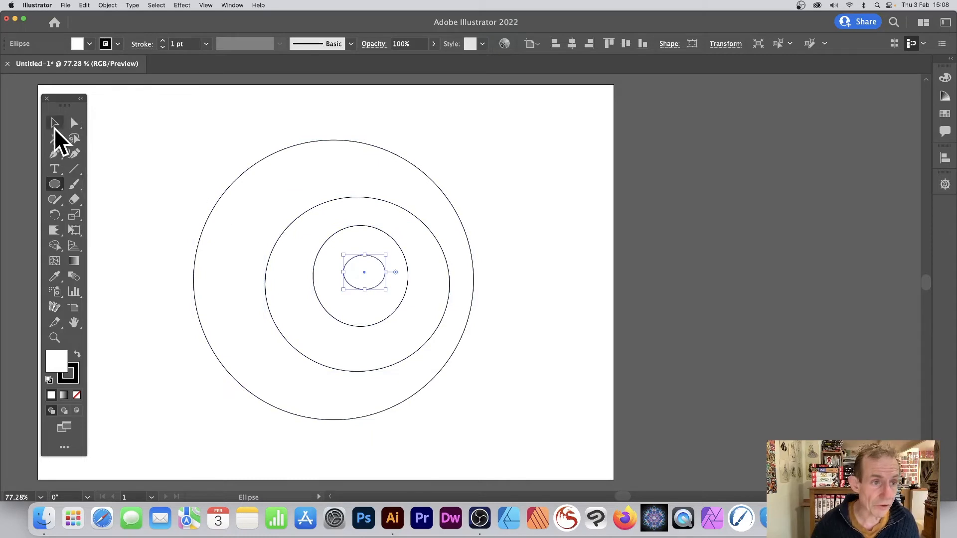
- Select the circle and all nested ellipses, try the Scallop brush across them from right to left, and undo the stroke
click(55, 123)
drag(160, 111, 560, 444)
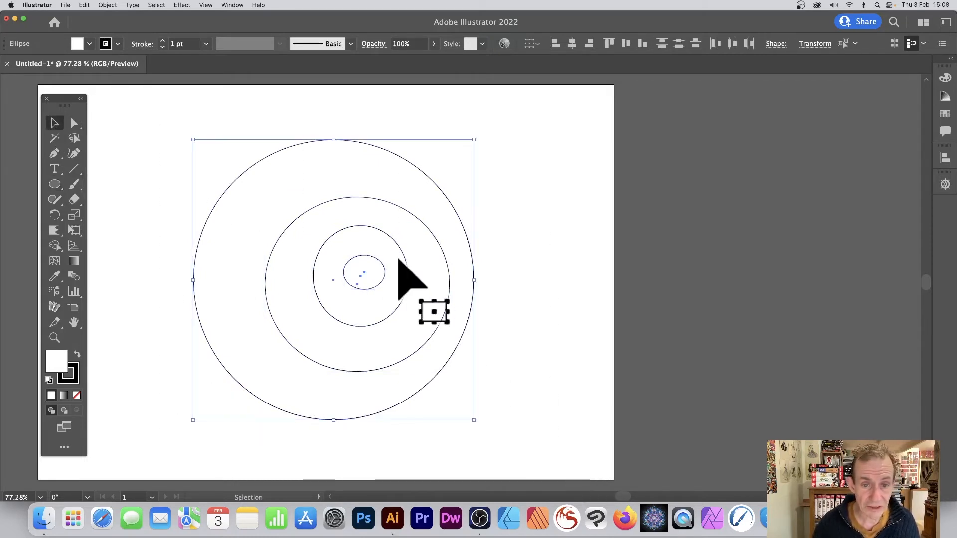
click(52, 230)
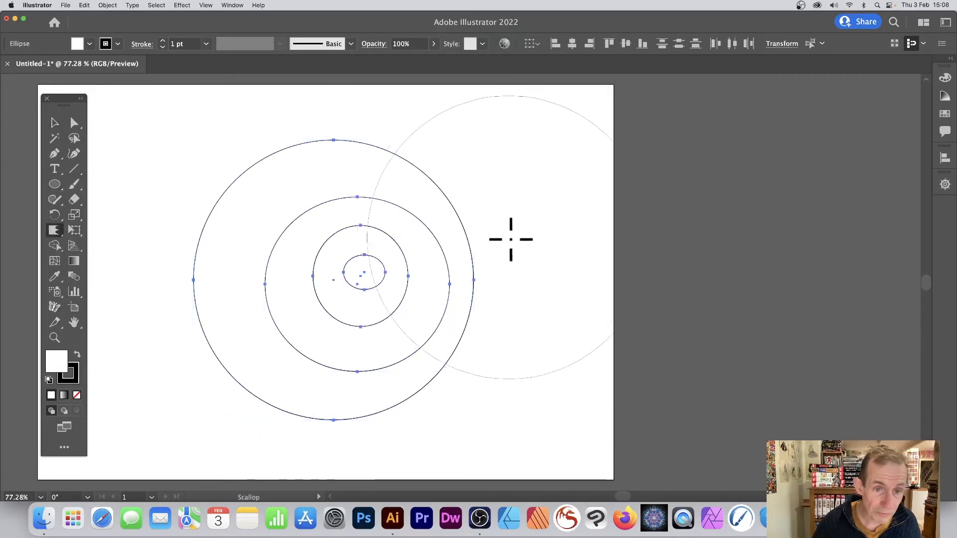
mouse_move(513, 239)
mouse_down()
mouse_move(465, 256)
mouse_move(411, 253)
mouse_move(247, 209)
mouse_up()
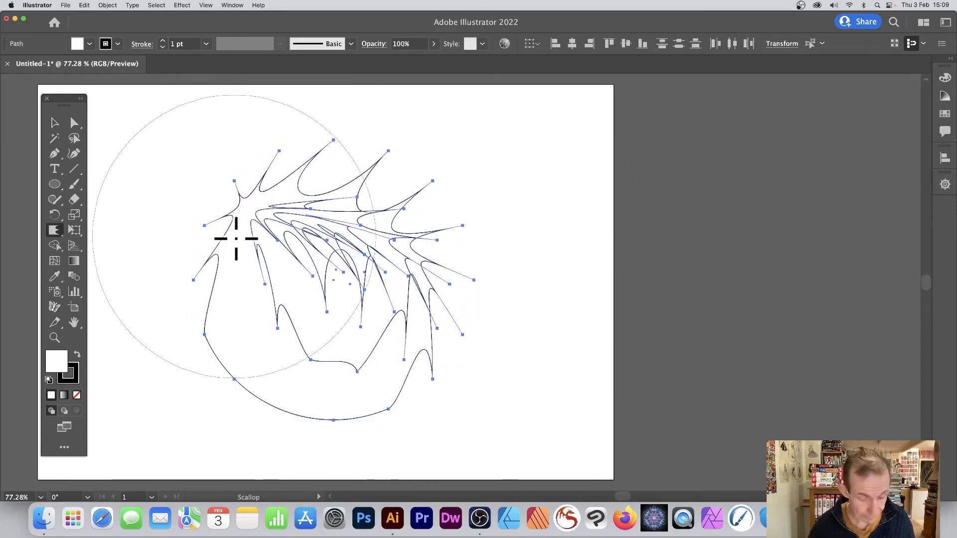
key(super+z)
- Turn off Show Brush Size in the Scallop options and brush across the selected nested ellipses
key(Return)
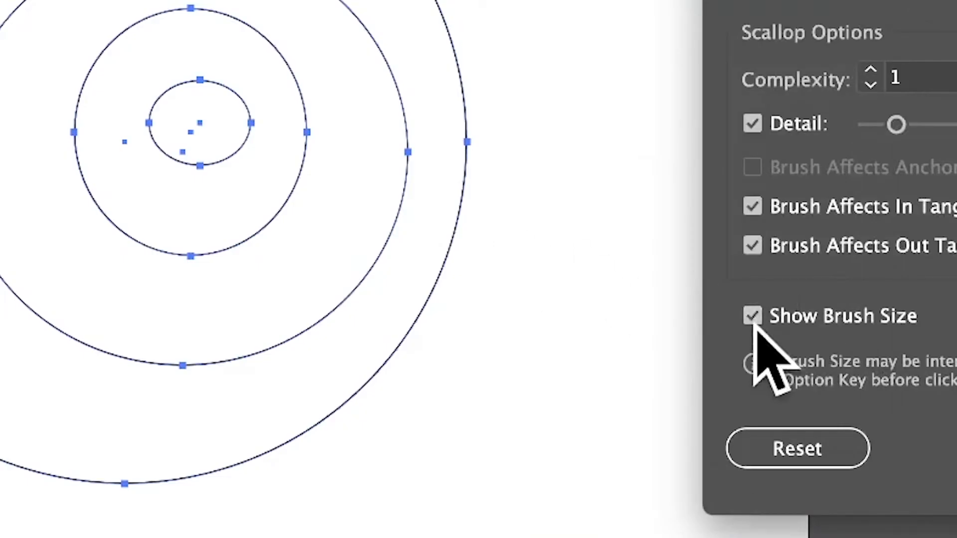
click(602, 352)
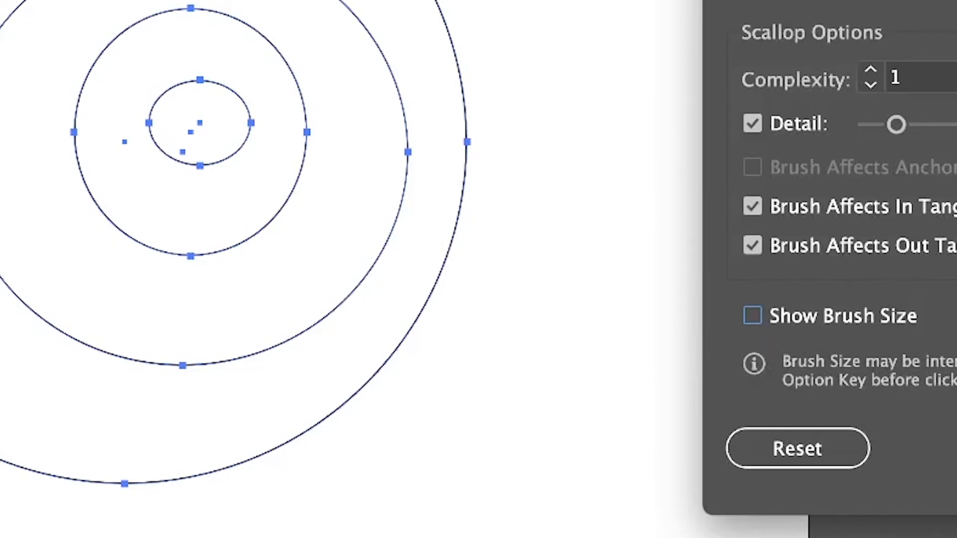
click(956, 449)
mouse_move(414, 55)
mouse_down()
mouse_move(422, 95)
mouse_move(182, 95)
mouse_move(0, 0)
mouse_move(305, 333)
mouse_up()
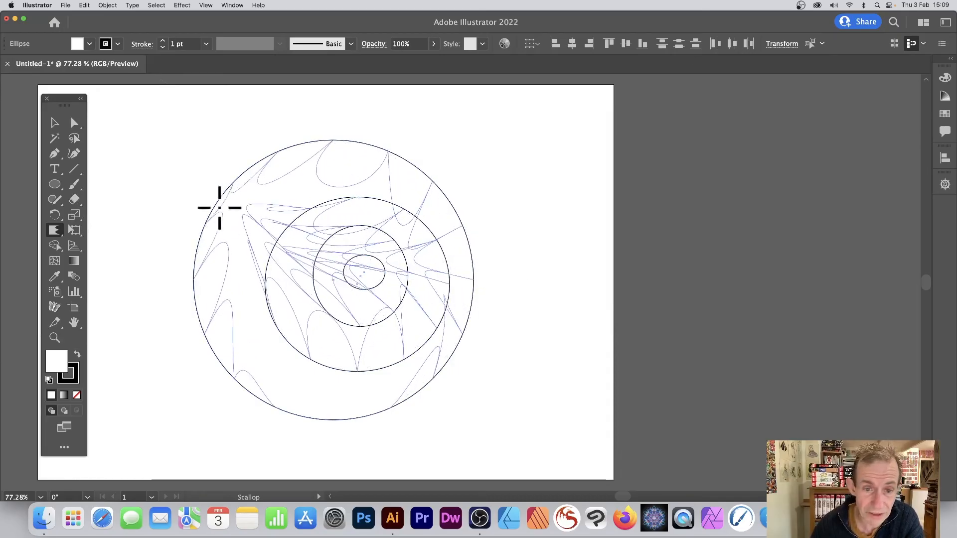
- Scallop the selected nested ellipses with a stroke from lower right to upper left, and delete the distorted artwork
mouse_move(406, 358)
mouse_down()
mouse_move(357, 171)
mouse_move(353, 216)
mouse_move(258, 133)
mouse_move(387, 176)
mouse_move(513, 154)
mouse_move(538, 306)
mouse_move(306, 252)
mouse_up()
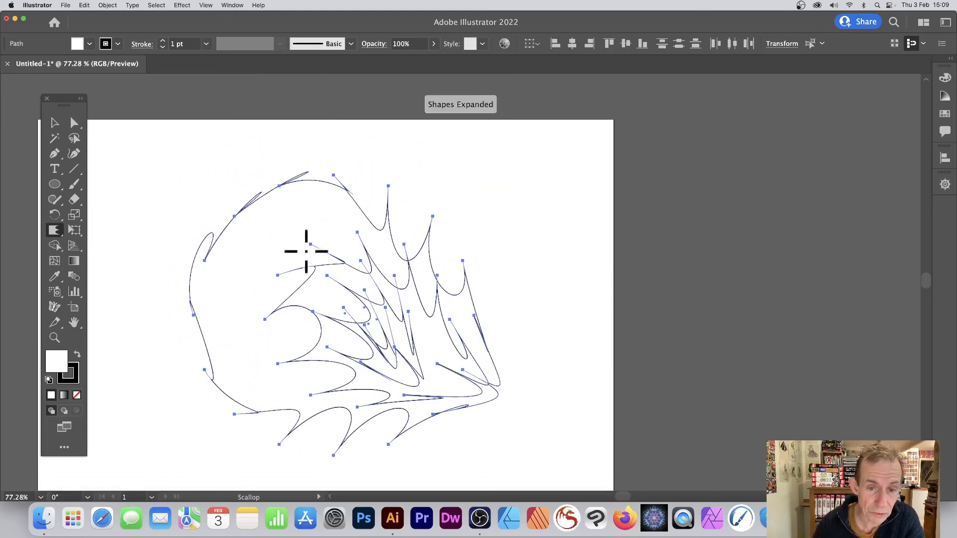
click(55, 124)
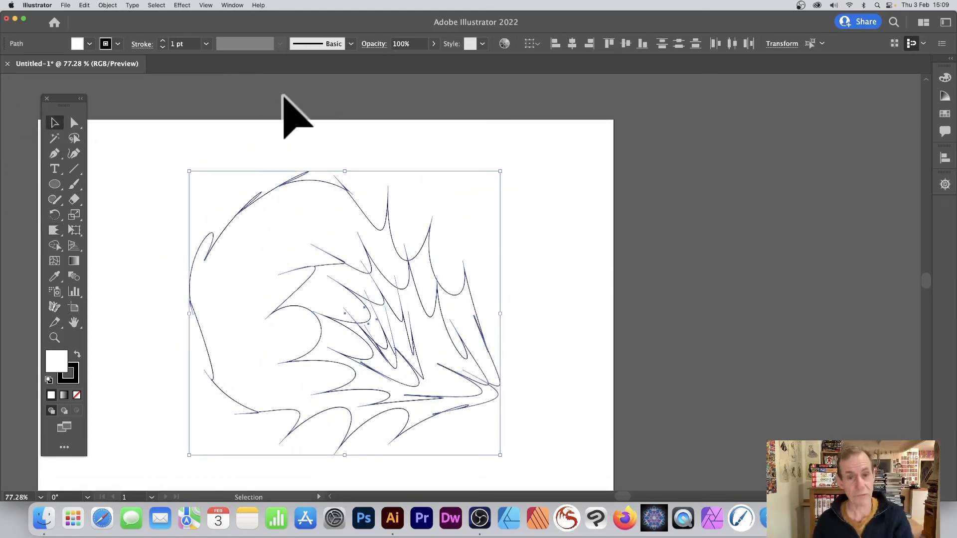
key(Delete)
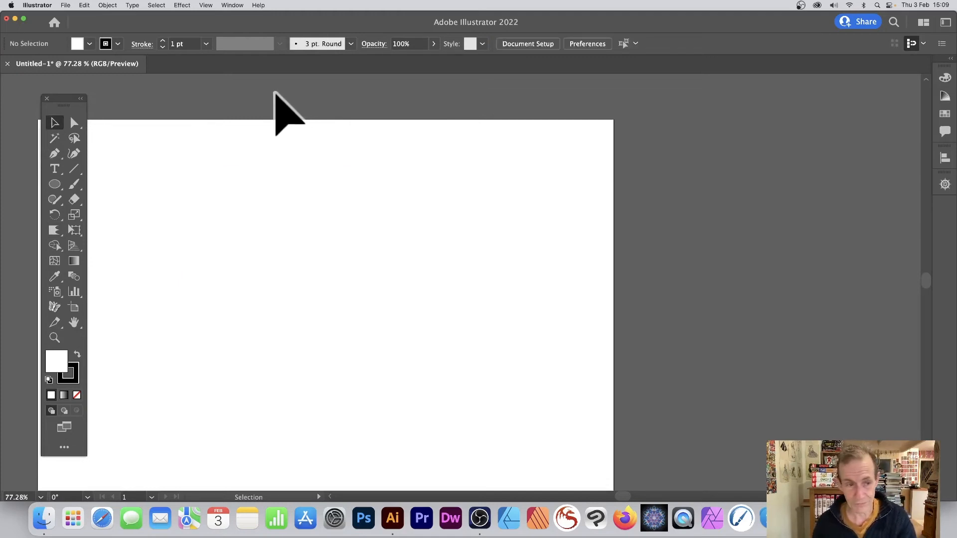
- Add the point text "text", scale it up to span much of the artboard, and centre it there
click(56, 168)
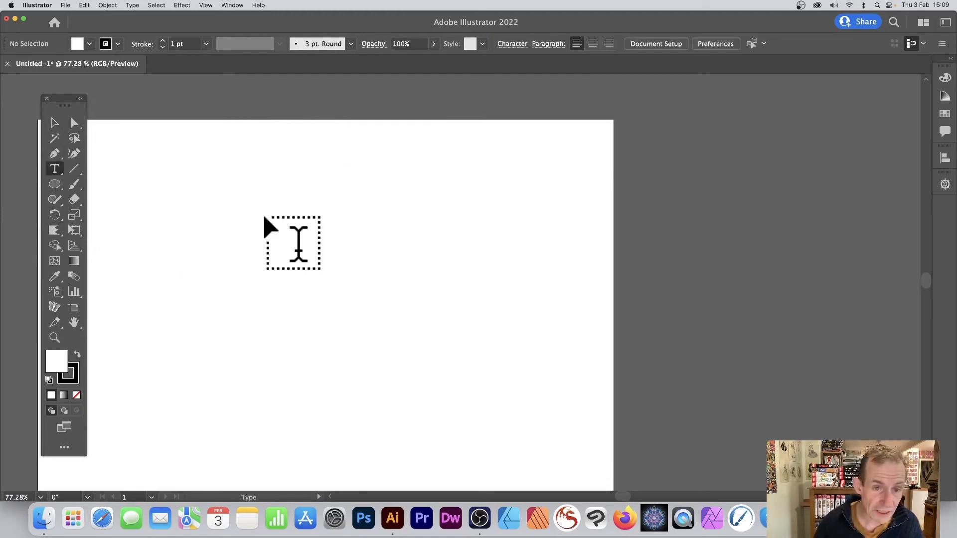
click(265, 216)
text(text)
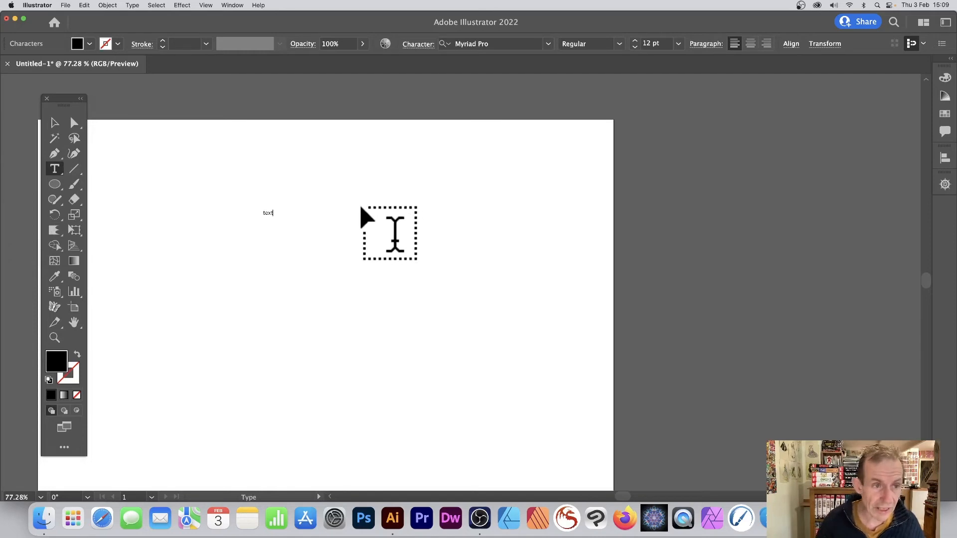
click(54, 123)
drag(274, 218, 550, 422)
drag(401, 294, 340, 279)
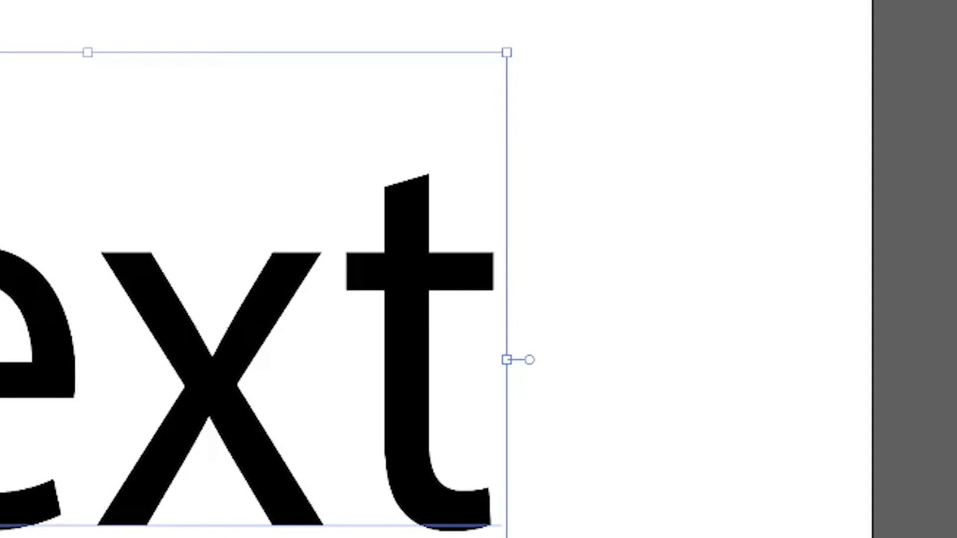
- Try the Scallop brush directly on the live text object
key(shift+m)
click(2, 260)
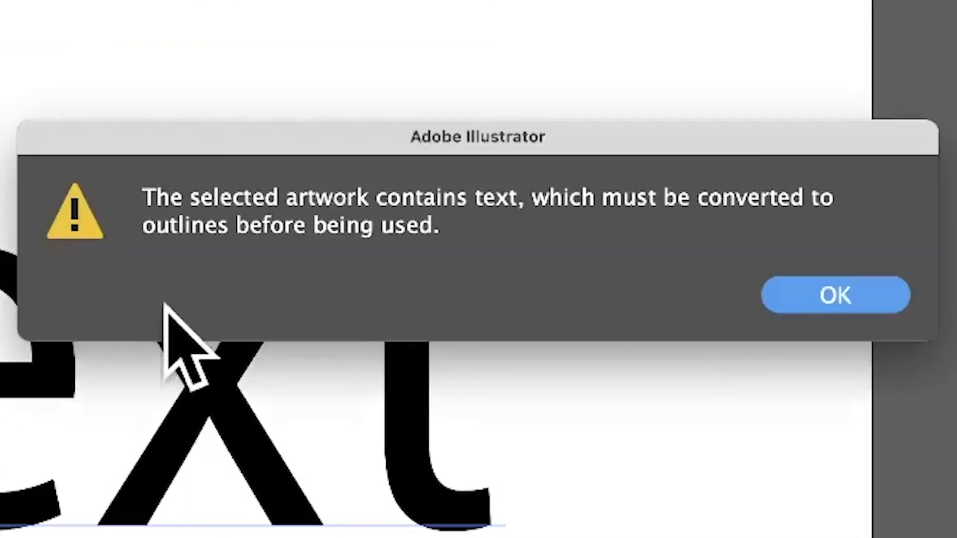
click(820, 281)
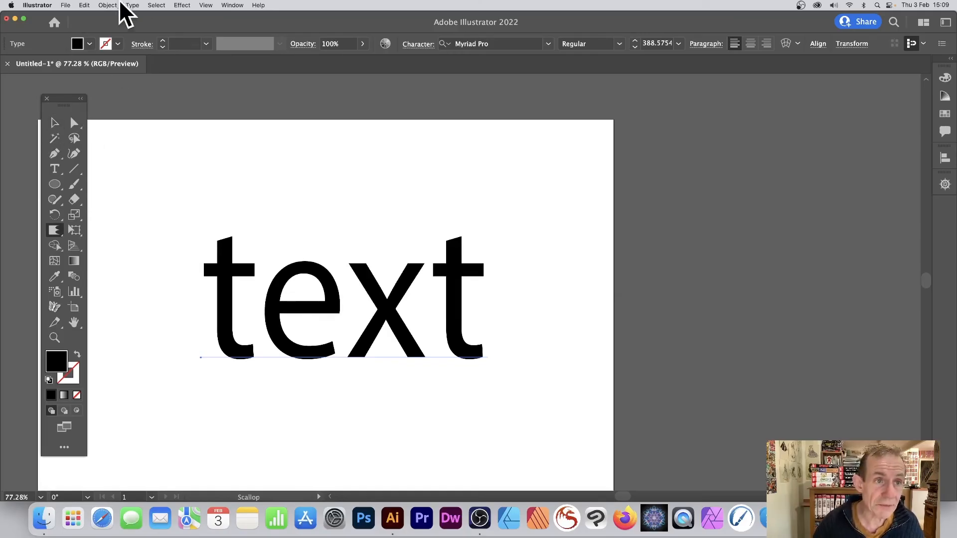
- Expand the text object into outlines with Object and Fill included
click(108, 5)
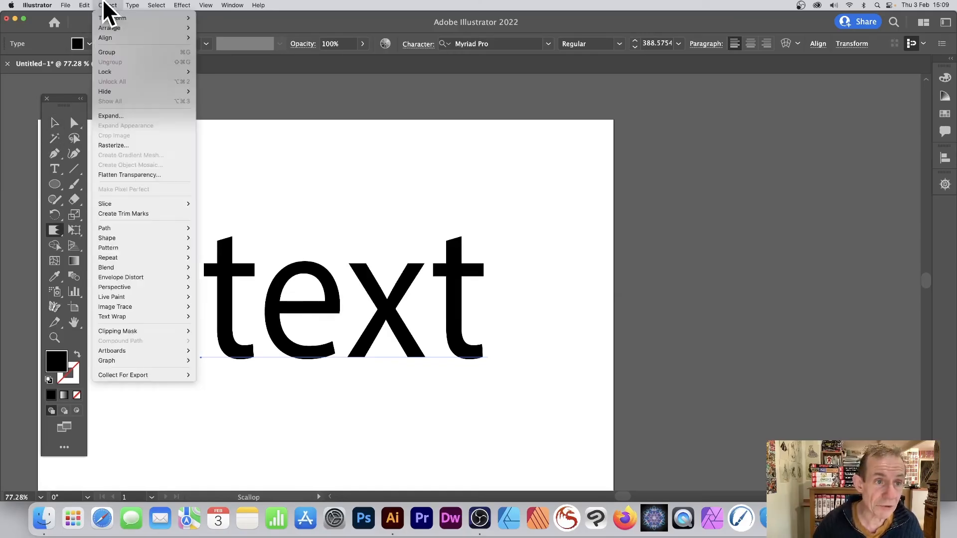
click(118, 115)
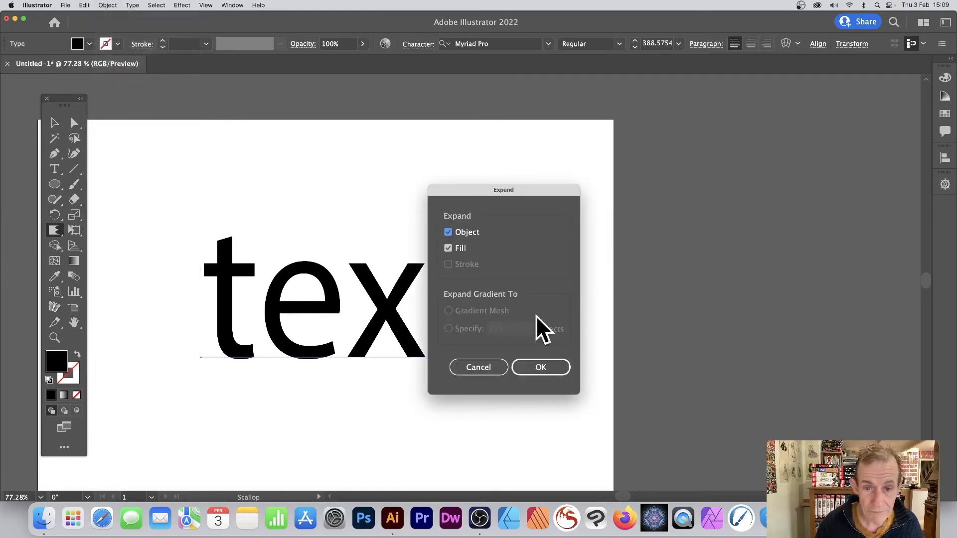
click(542, 369)
click(55, 122)
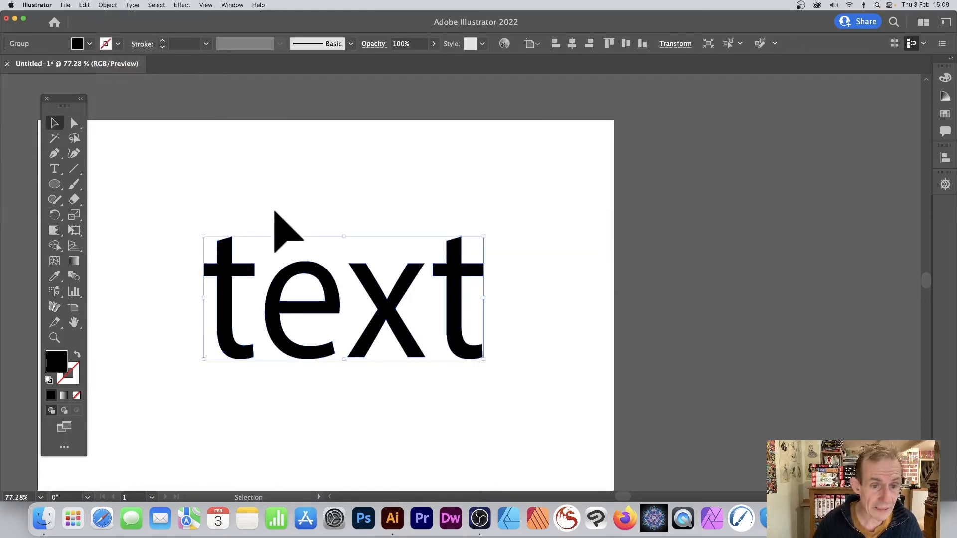
- Try Scallop strokes across the outlined text toward its upper left and upper right, undoing each stroke
click(54, 229)
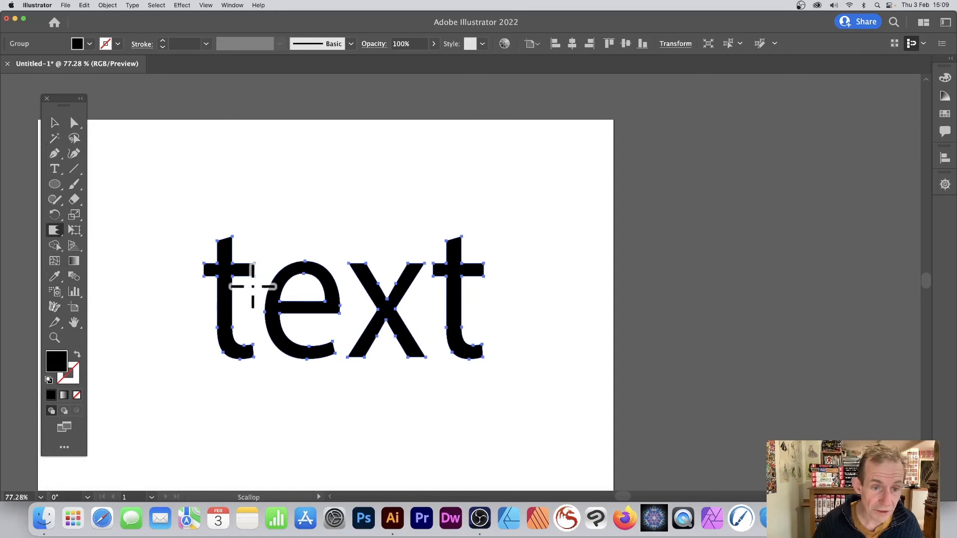
mouse_move(252, 284)
mouse_down()
mouse_move(389, 304)
mouse_move(191, 131)
mouse_up()
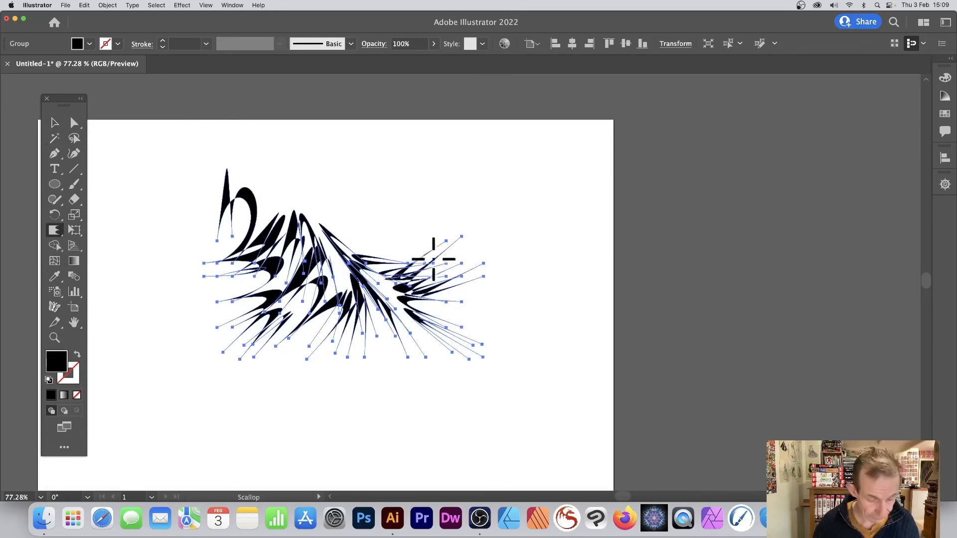
key(super+z)
mouse_move(391, 310)
mouse_down()
mouse_move(546, 207)
mouse_move(573, 160)
mouse_up()
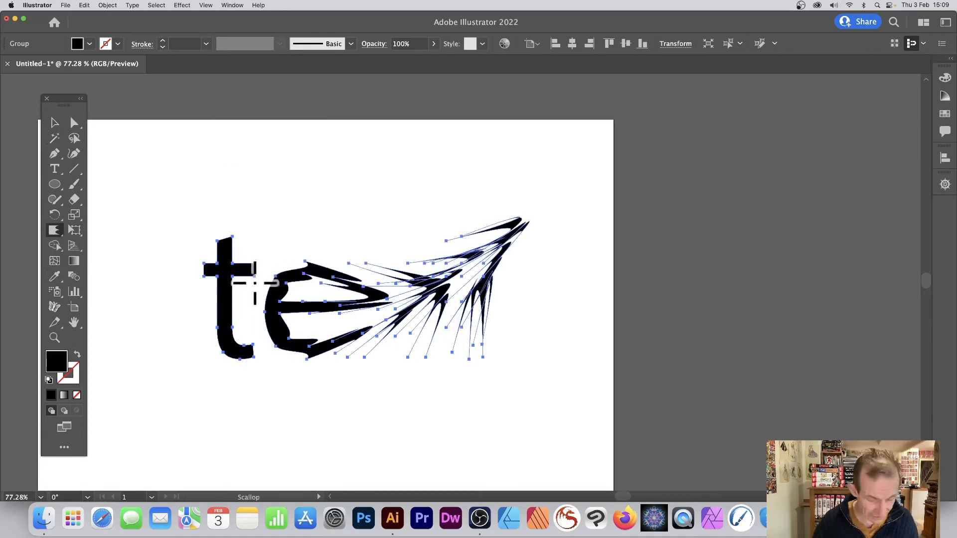
key(super+z)
- Try the Scallop brush at the middle of the outlined text, view it deselected, and undo the distortion
mouse_move(344, 308)
mouse_down()
mouse_move(122, 143)
mouse_move(344, 304)
mouse_move(348, 294)
mouse_up()
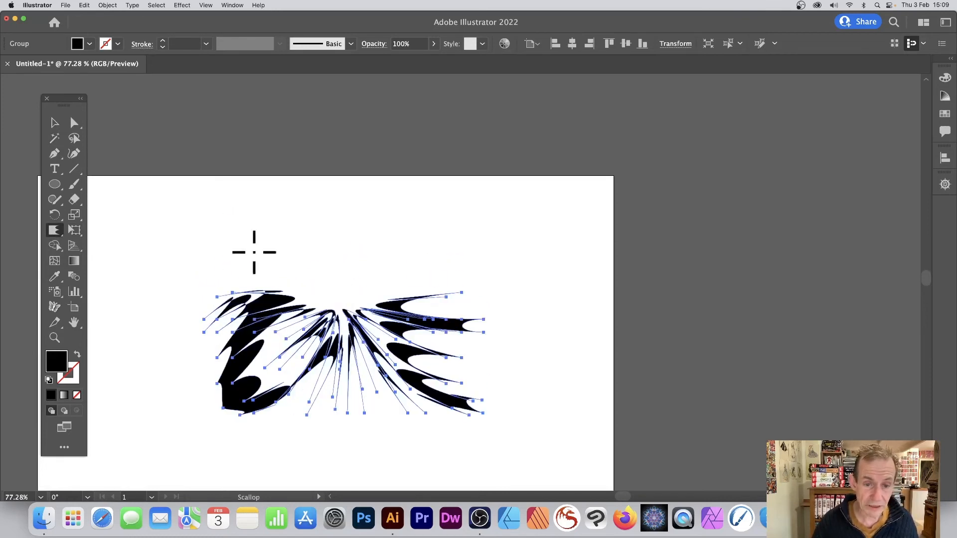
click(55, 122)
click(185, 210)
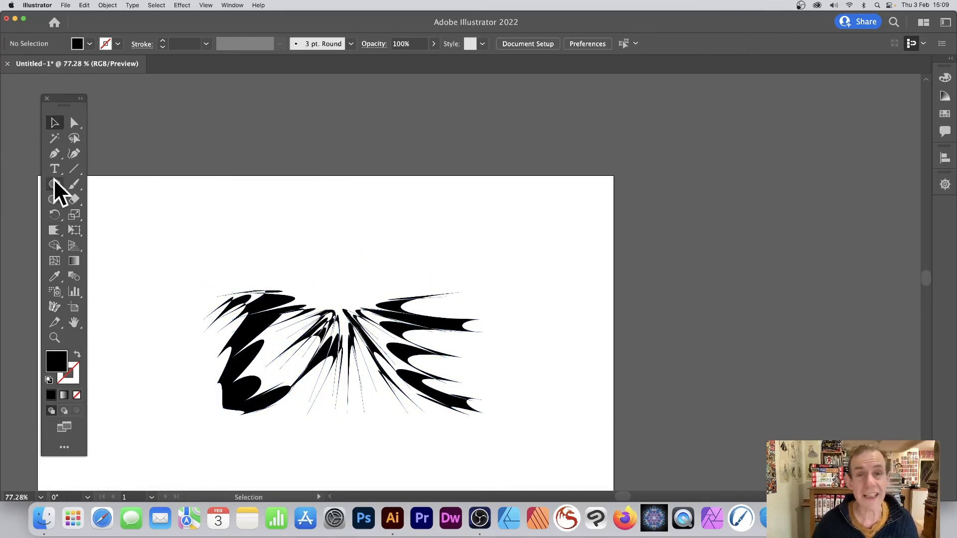
key(super+z)
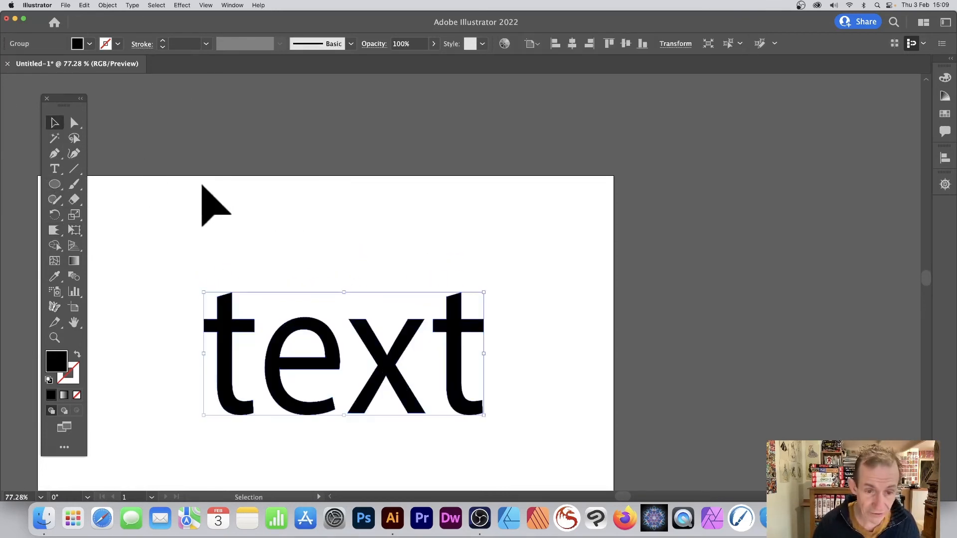
- Move the outlined text up and to the left, try the Scallop brush over its first two letters, and undo the stroke
click(228, 219)
drag(227, 299, 171, 242)
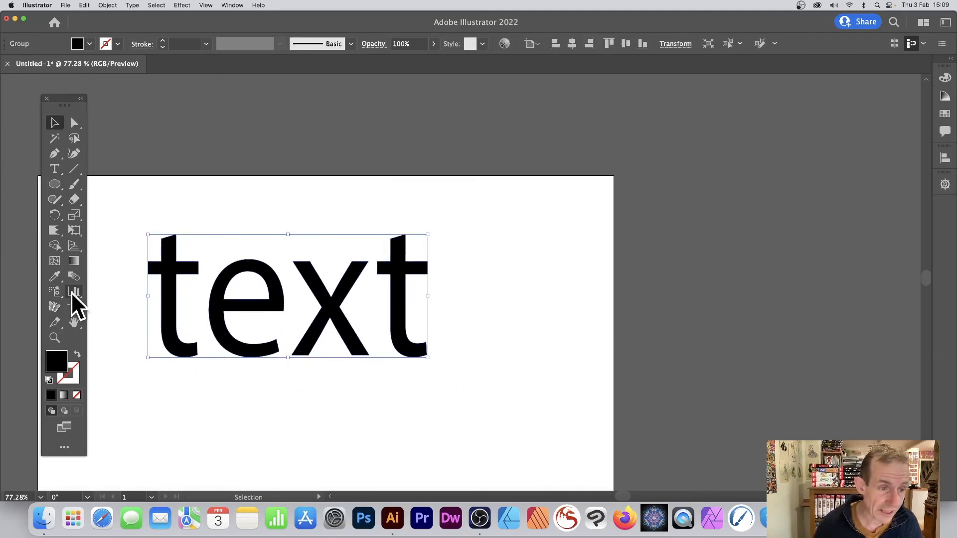
click(54, 229)
mouse_move(125, 248)
mouse_down()
mouse_move(133, 259)
mouse_move(8, 173)
mouse_up()
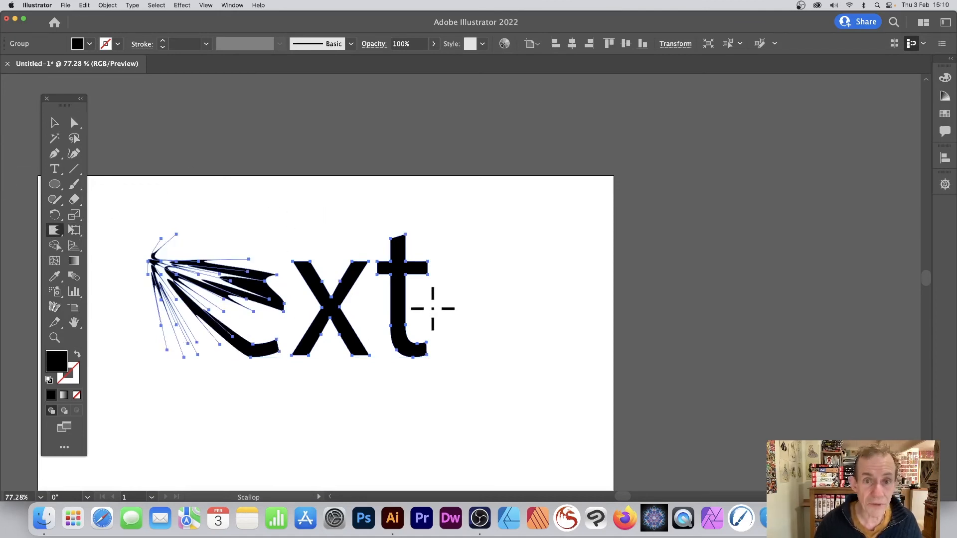
key(super+z)
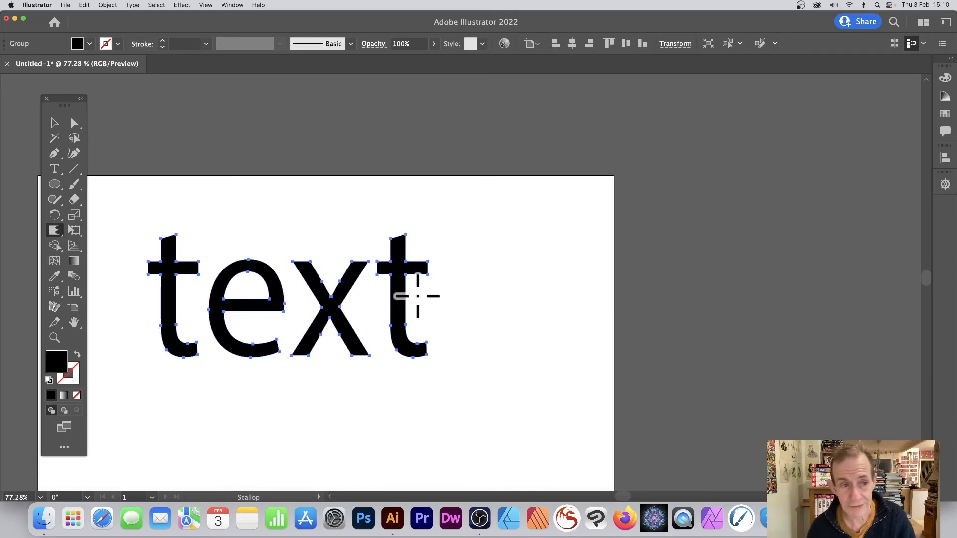
- Delete the outlined text and draw a large black-filled circle on the artboard
key(Delete)
click(55, 184)
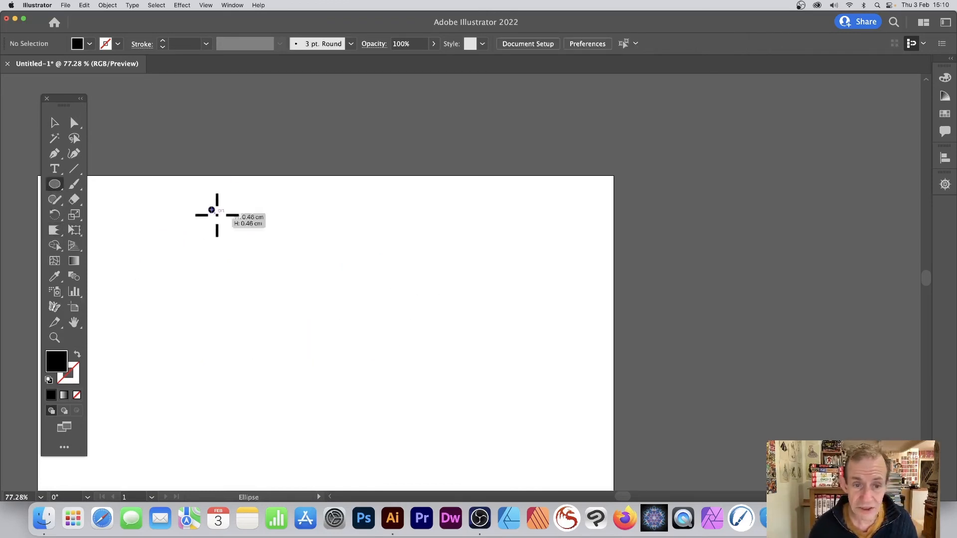
drag(208, 206, 462, 459)
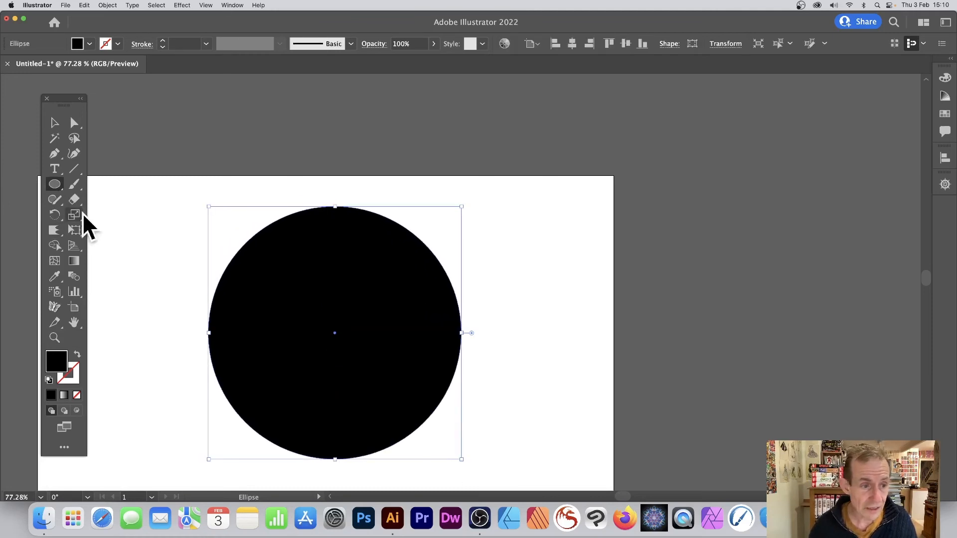
- Set the Scallop brush intensity to 90% and brush across the black circle
double_click(55, 230)
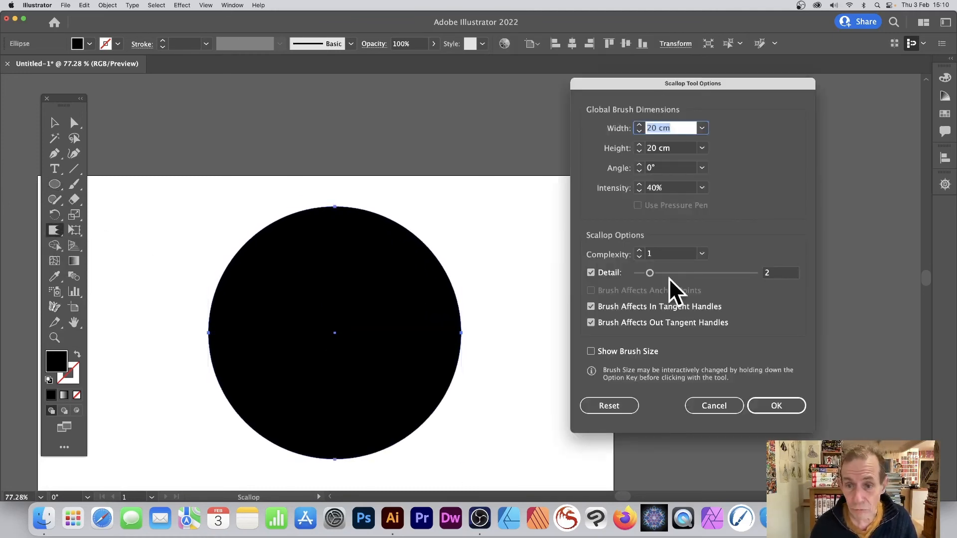
click(639, 251)
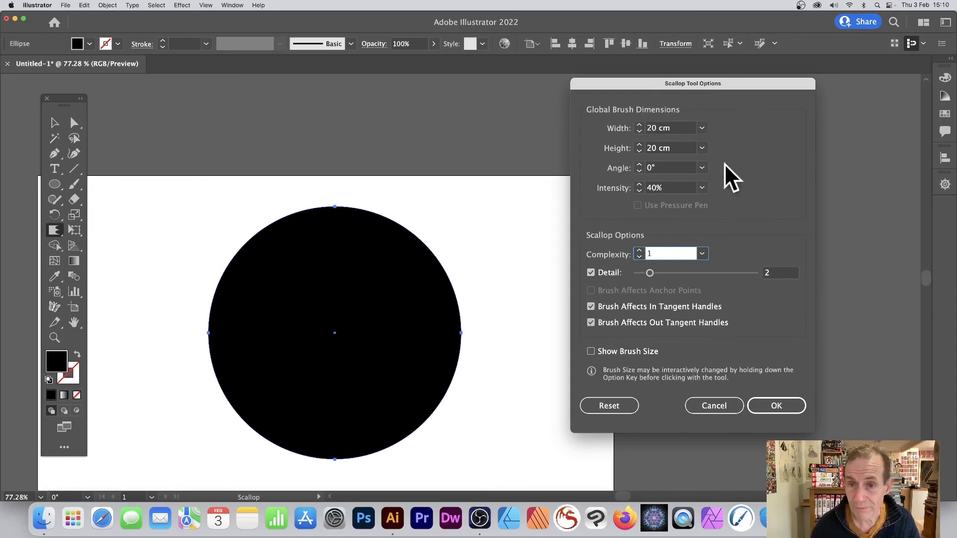
click(702, 189)
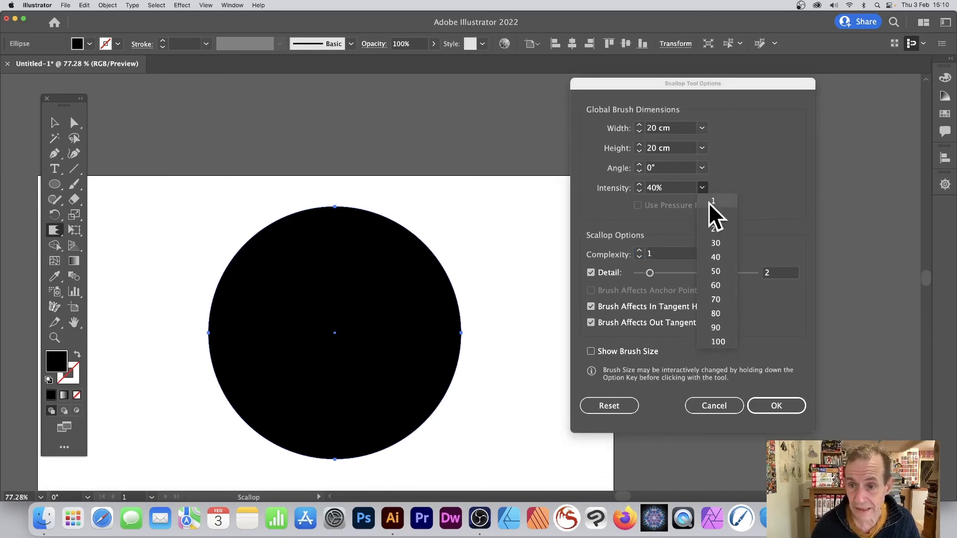
click(717, 327)
click(776, 405)
mouse_move(370, 250)
mouse_down()
mouse_move(577, 205)
mouse_move(320, 284)
mouse_move(156, 160)
mouse_move(307, 323)
mouse_move(199, 384)
mouse_move(374, 425)
mouse_move(342, 207)
mouse_move(303, 93)
mouse_up()
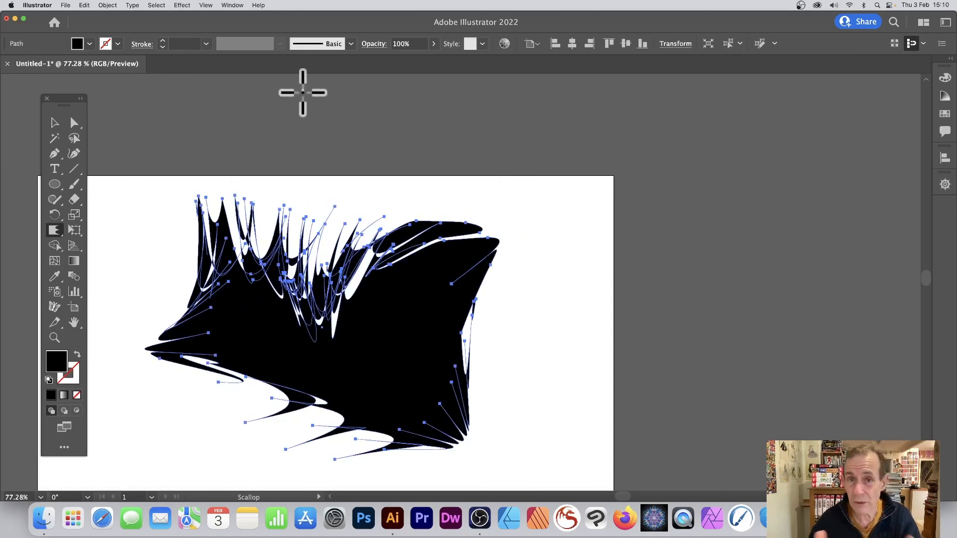